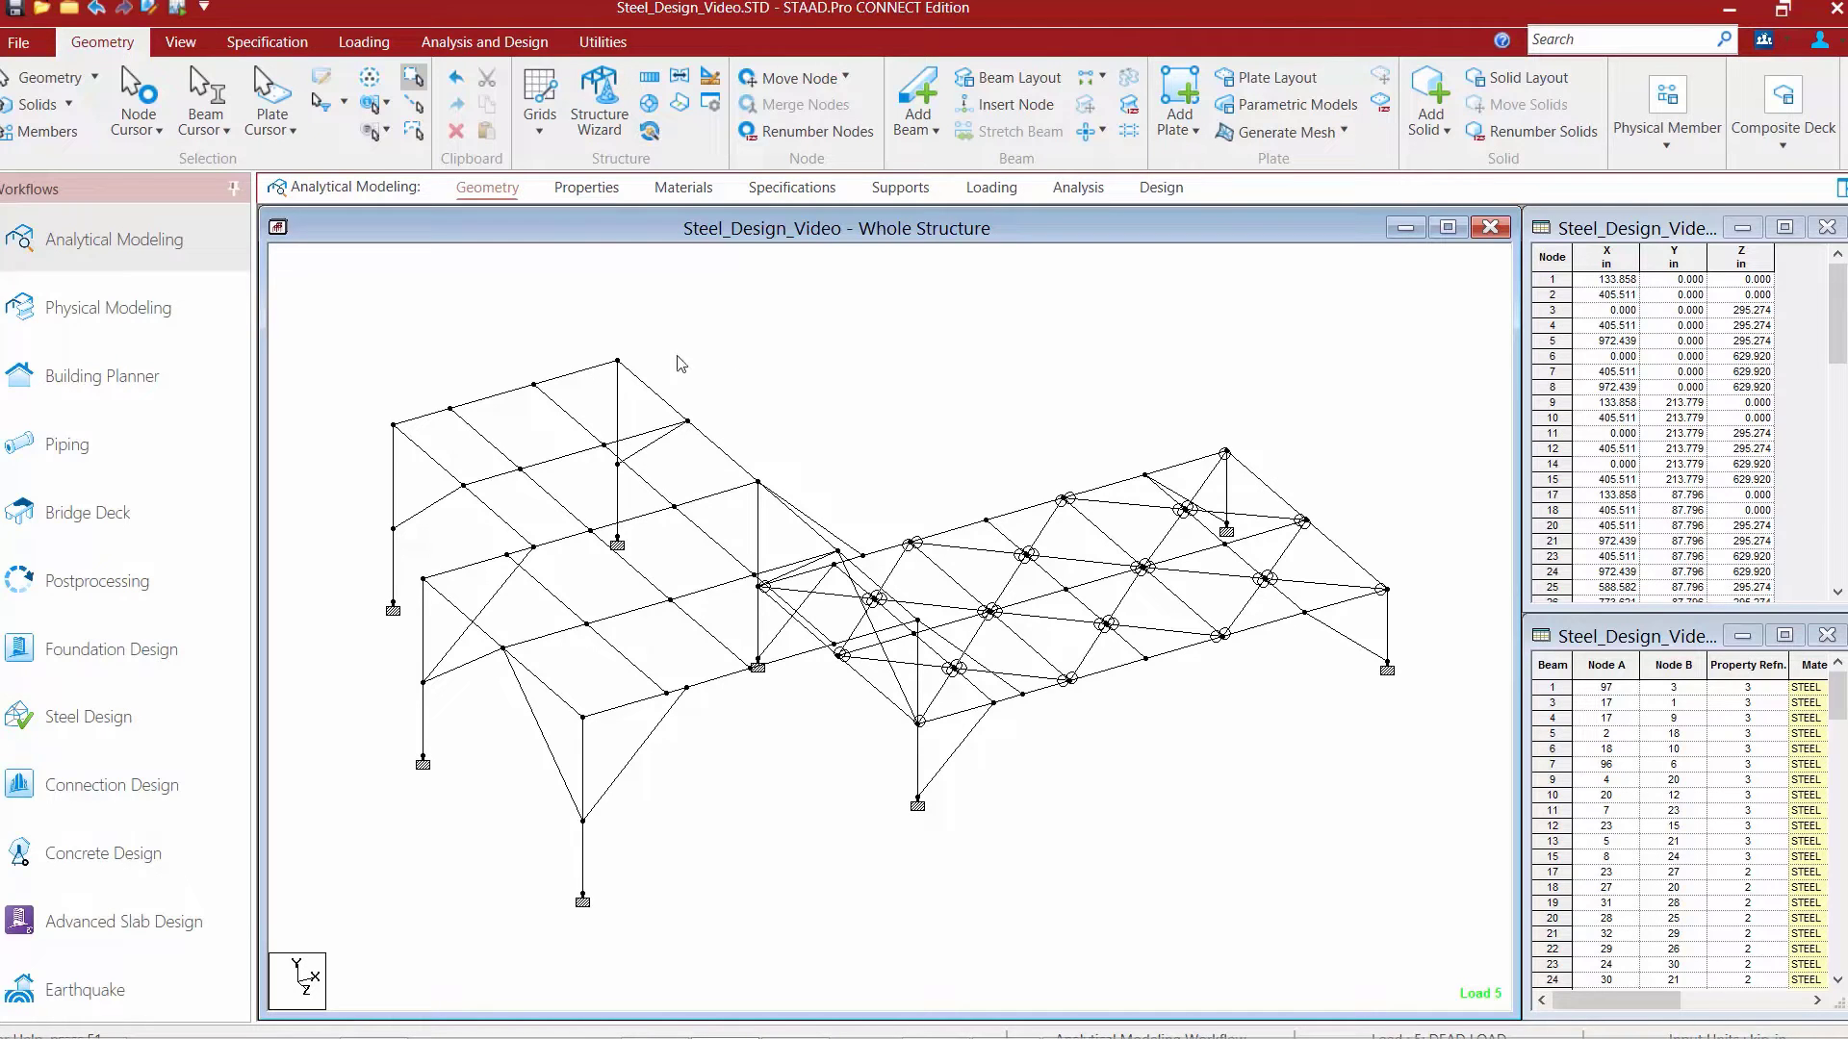
# Show the whole-structure section properties, including W12X26 and HSST8X8X0.5 sections
pyautogui.click(589, 191)
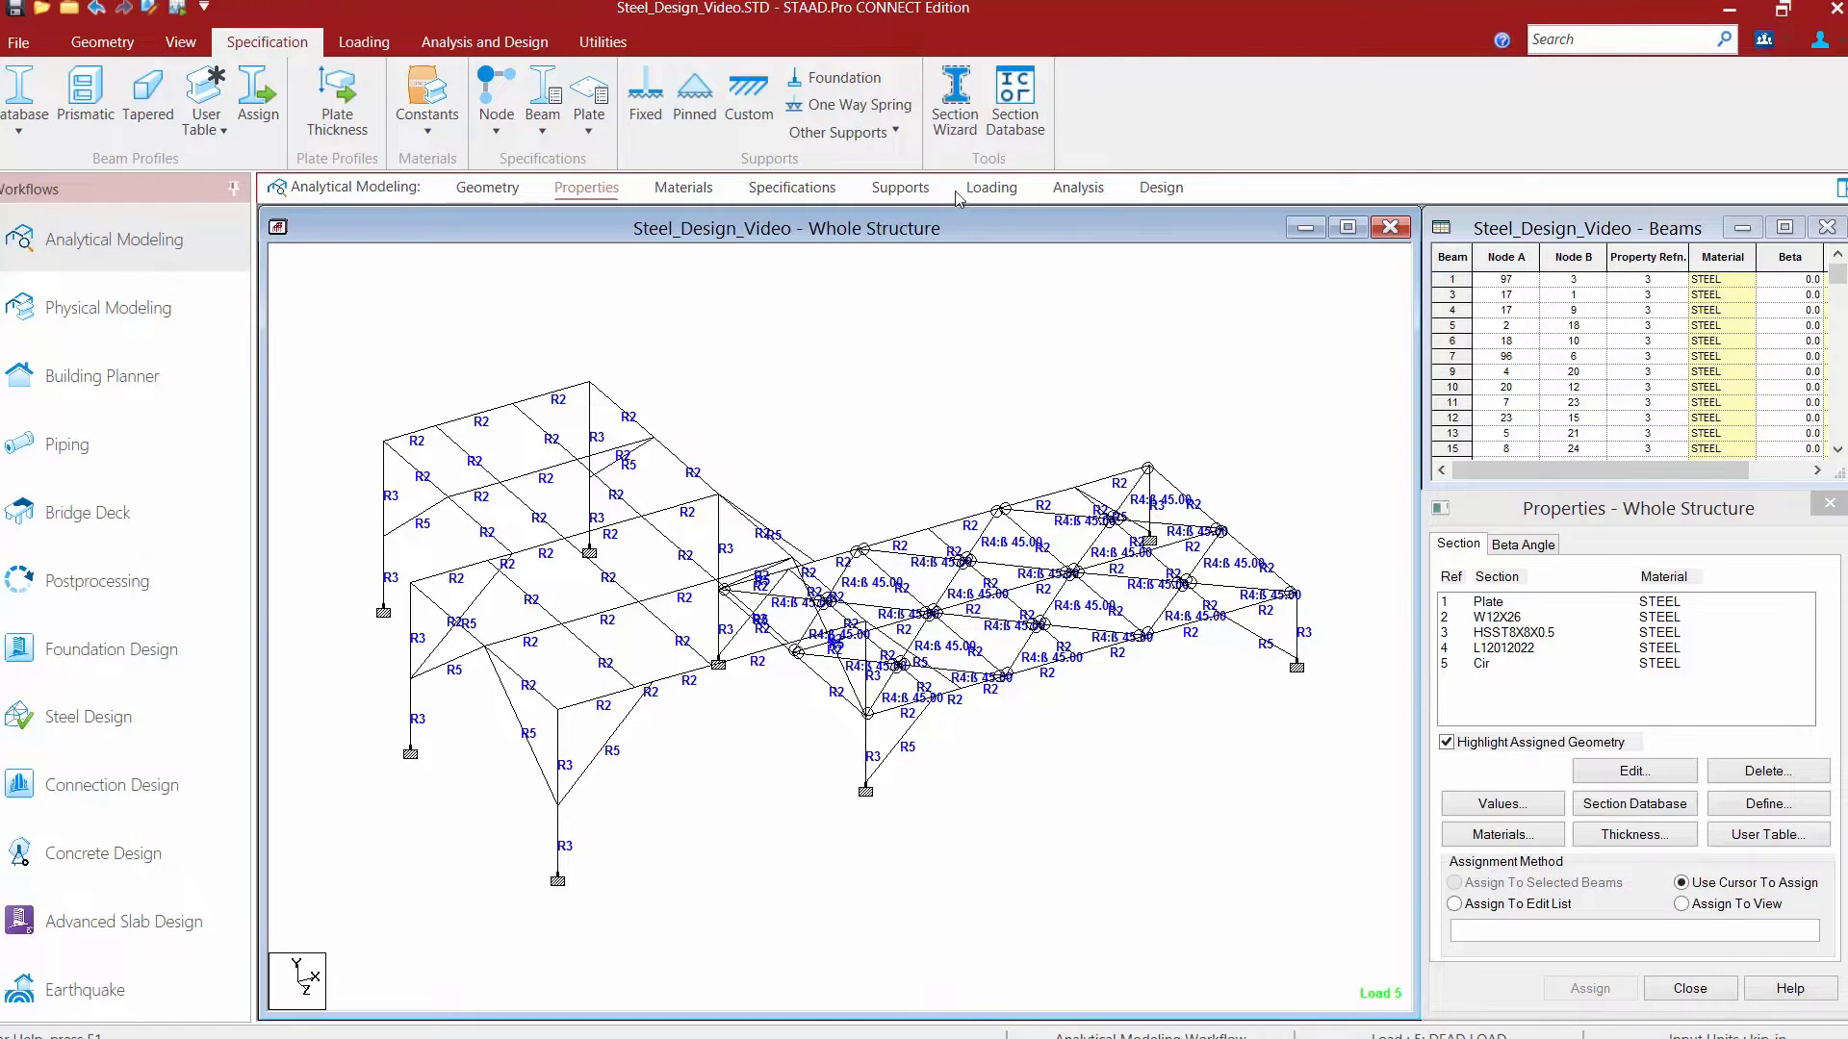
# List load cases 1–27: four seismic, dead, live and 21 generated AISC combinations
pyautogui.click(992, 188)
pyautogui.click(1441, 271)
pyautogui.click(1442, 272)
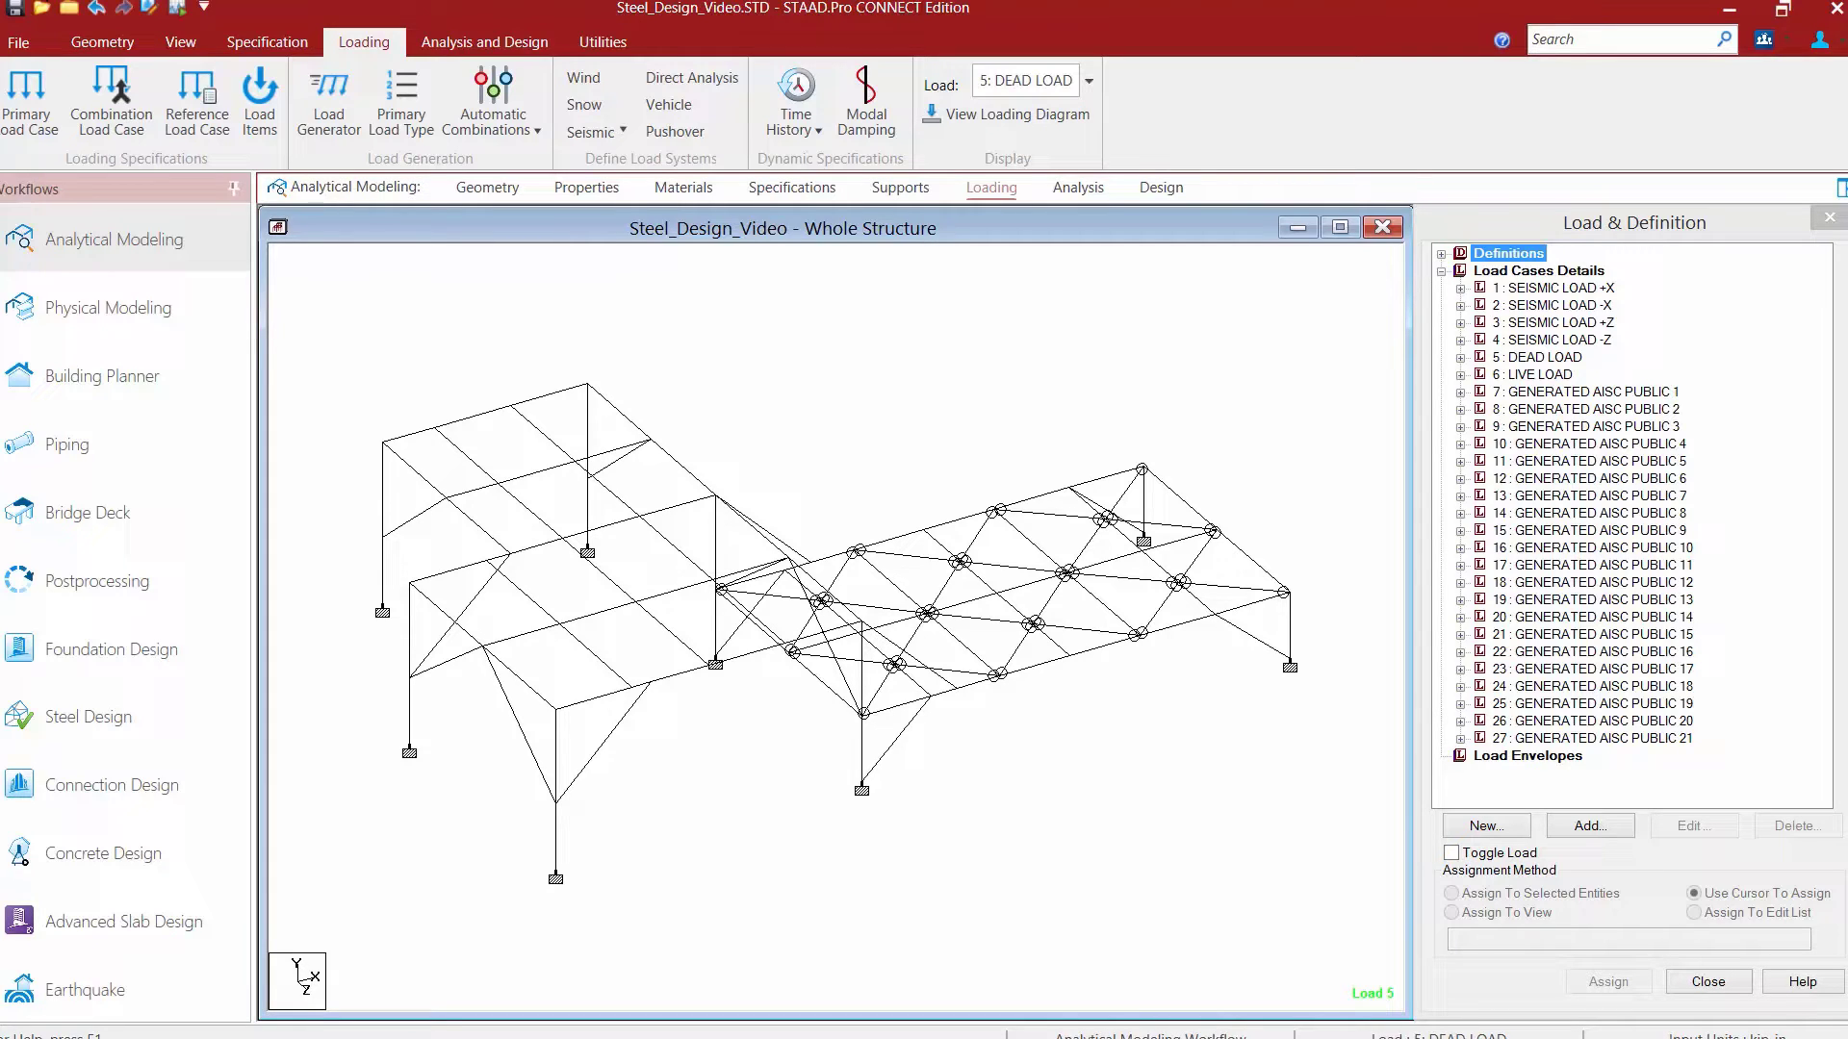
# Review the PDELTA ANALYSIS SMALLDELTA and CHANGE commands down to FINISH
pyautogui.click(1090, 185)
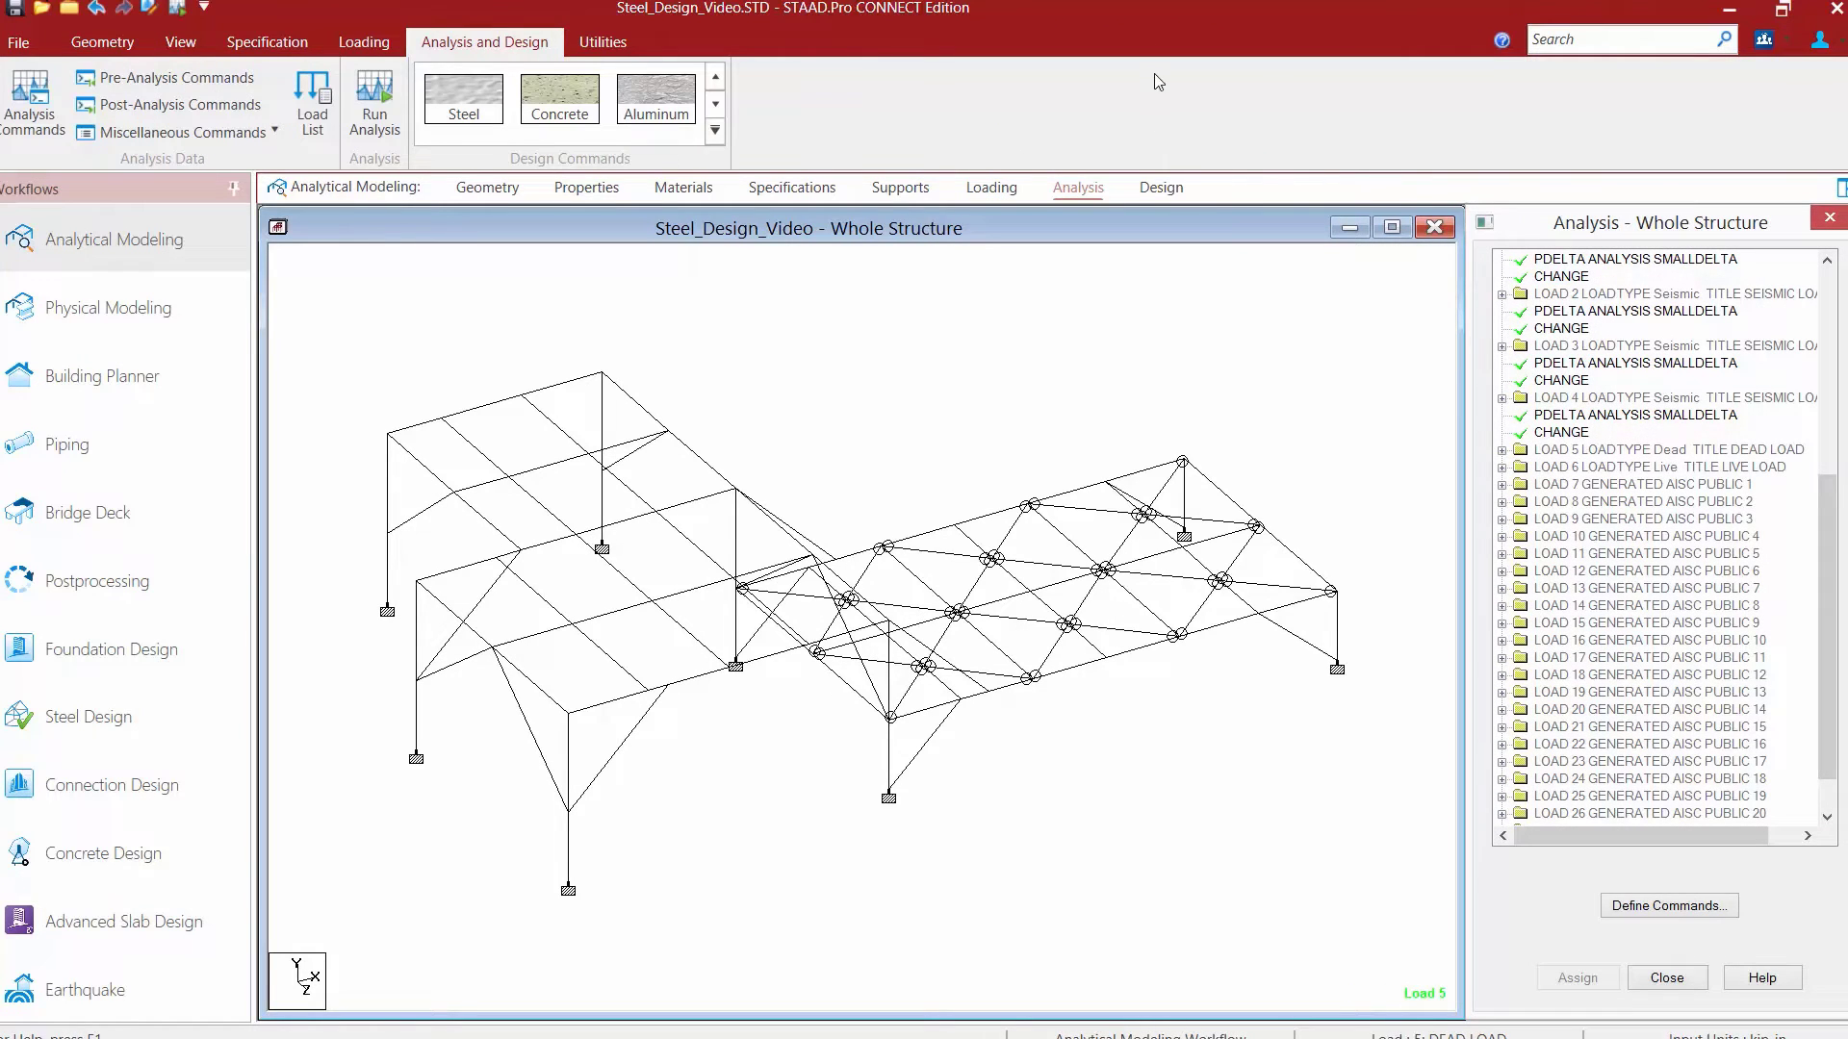
pyautogui.scroll(-1, 1656, 539)
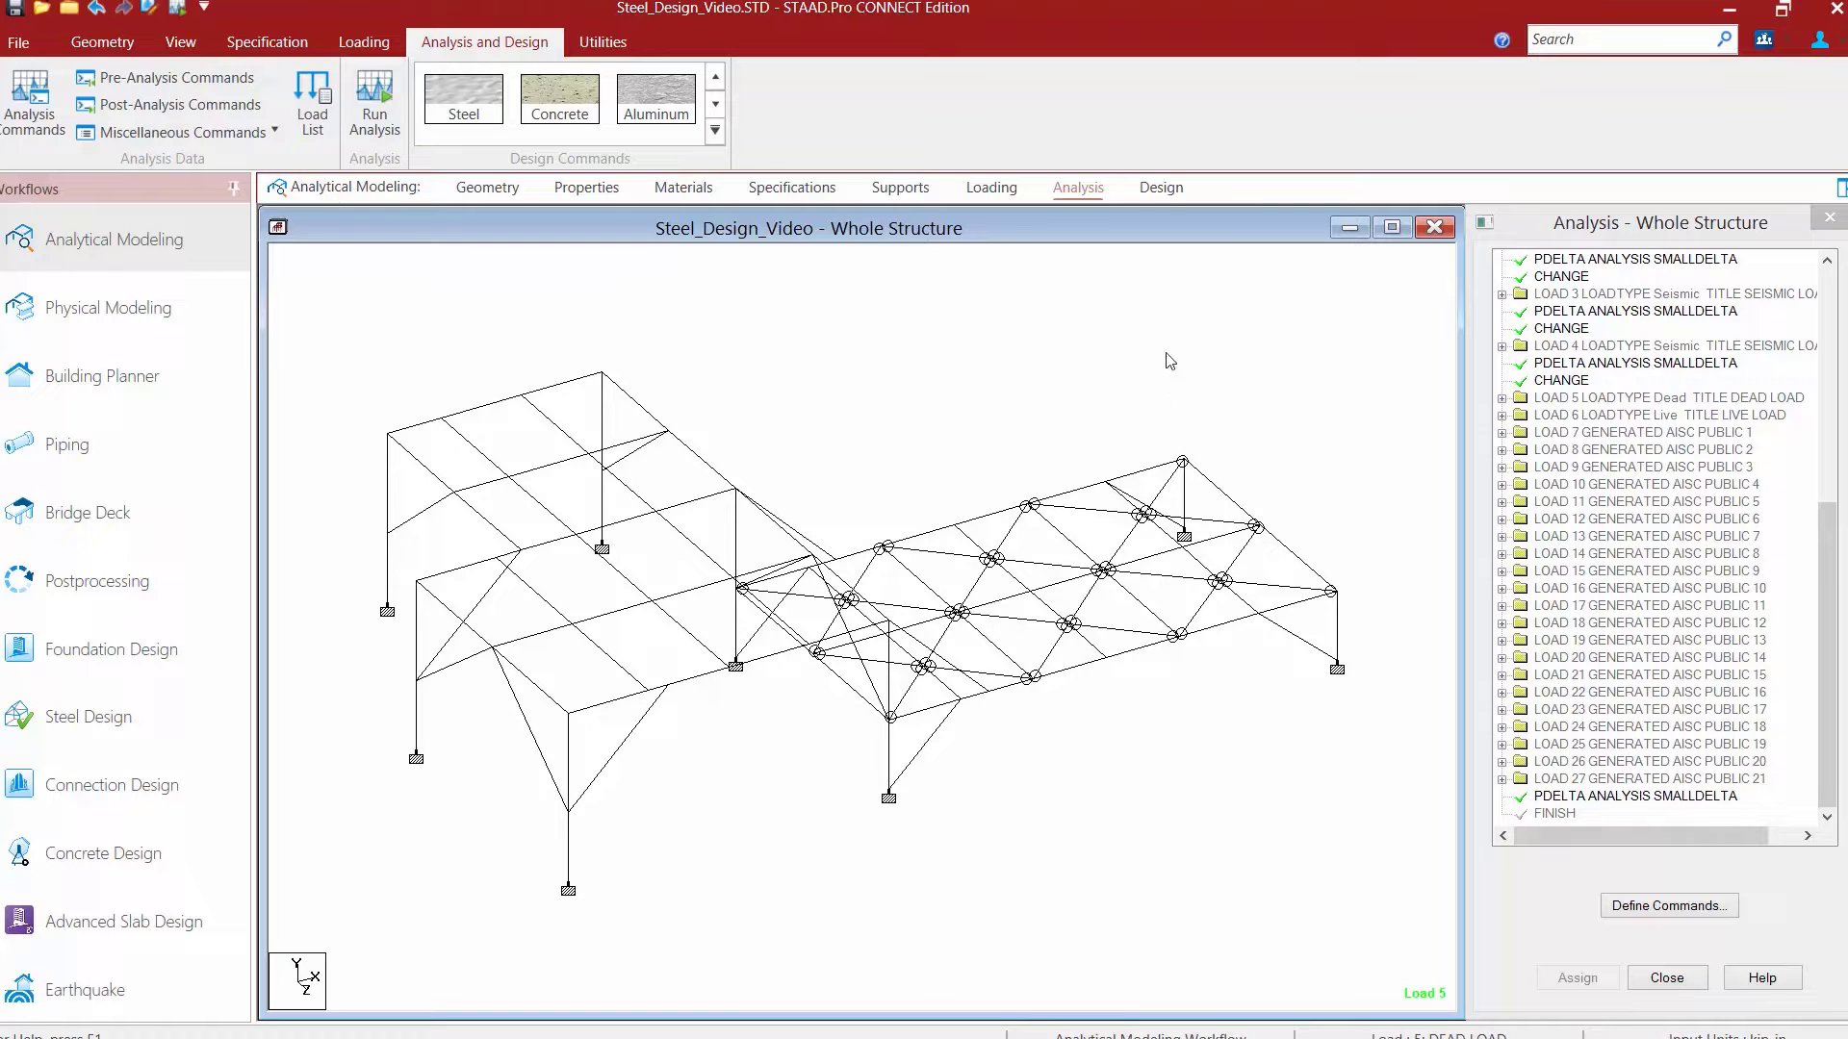
pyautogui.click(1169, 191)
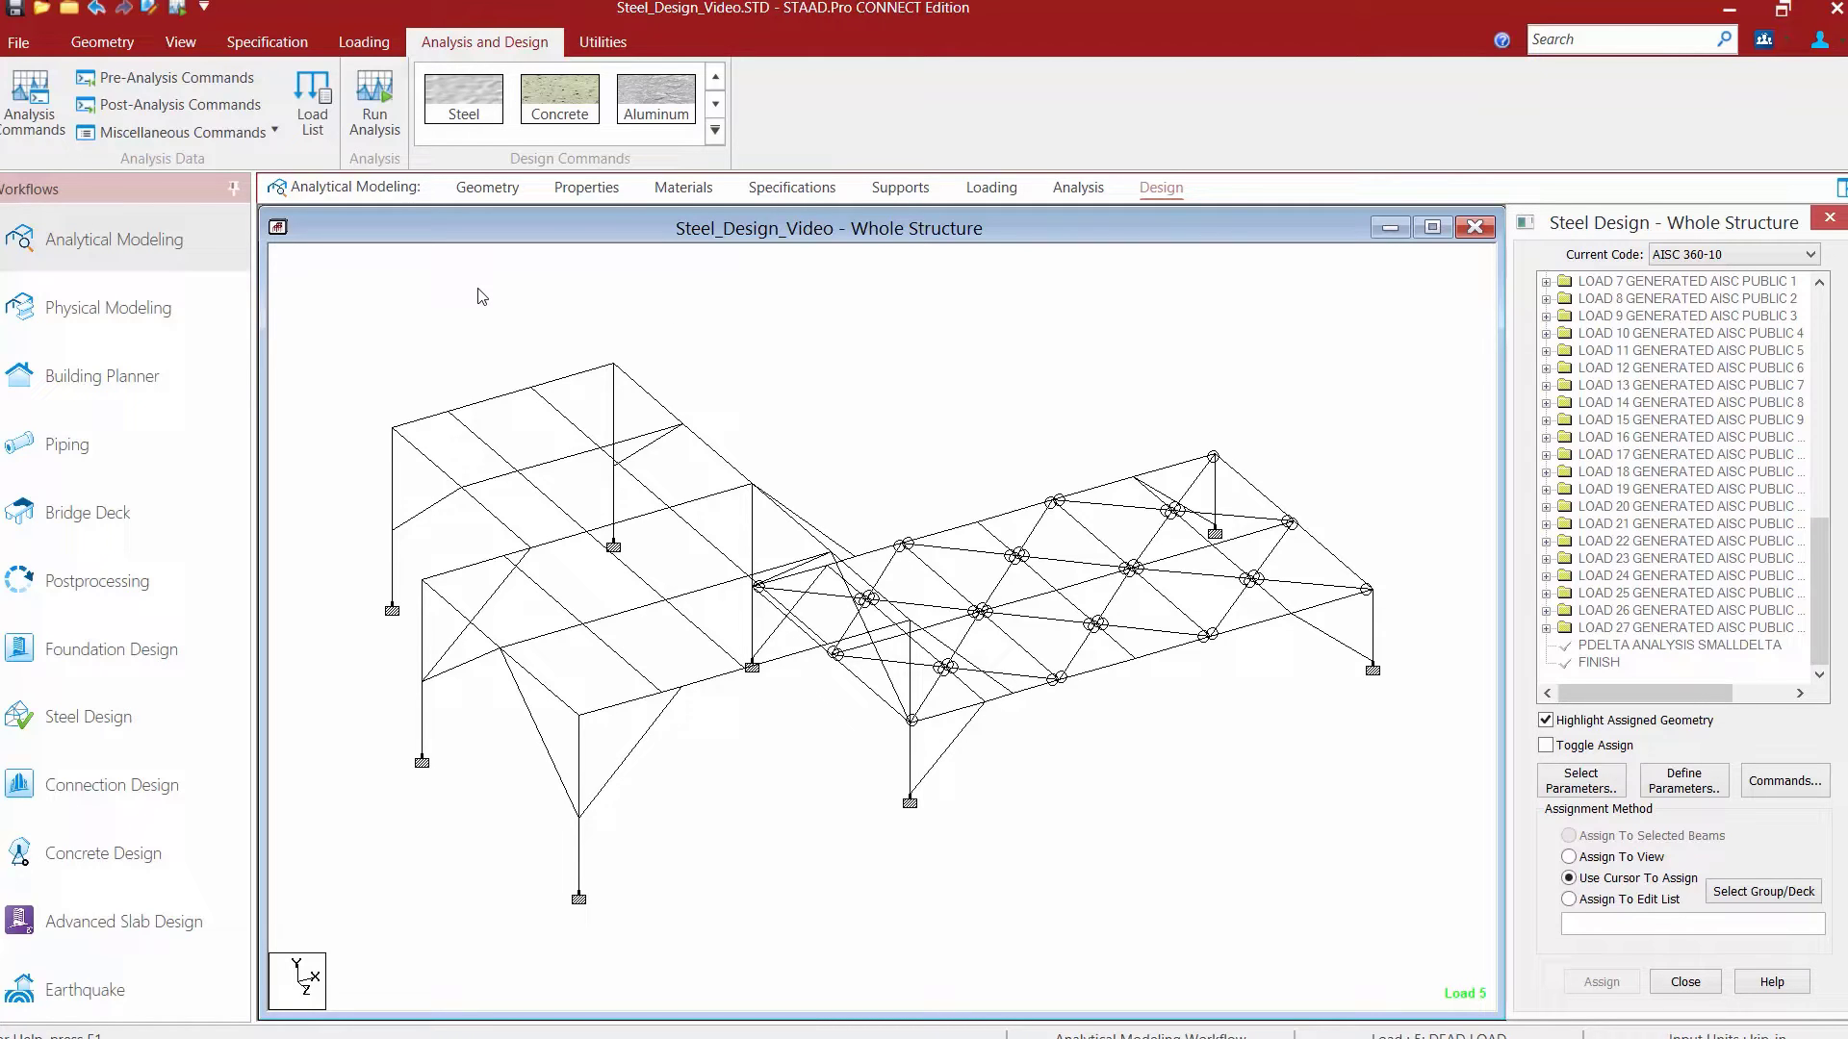
pyautogui.click(472, 113)
# Confirm AISC 360-10 stays as the current steel design code
pyautogui.click(1674, 258)
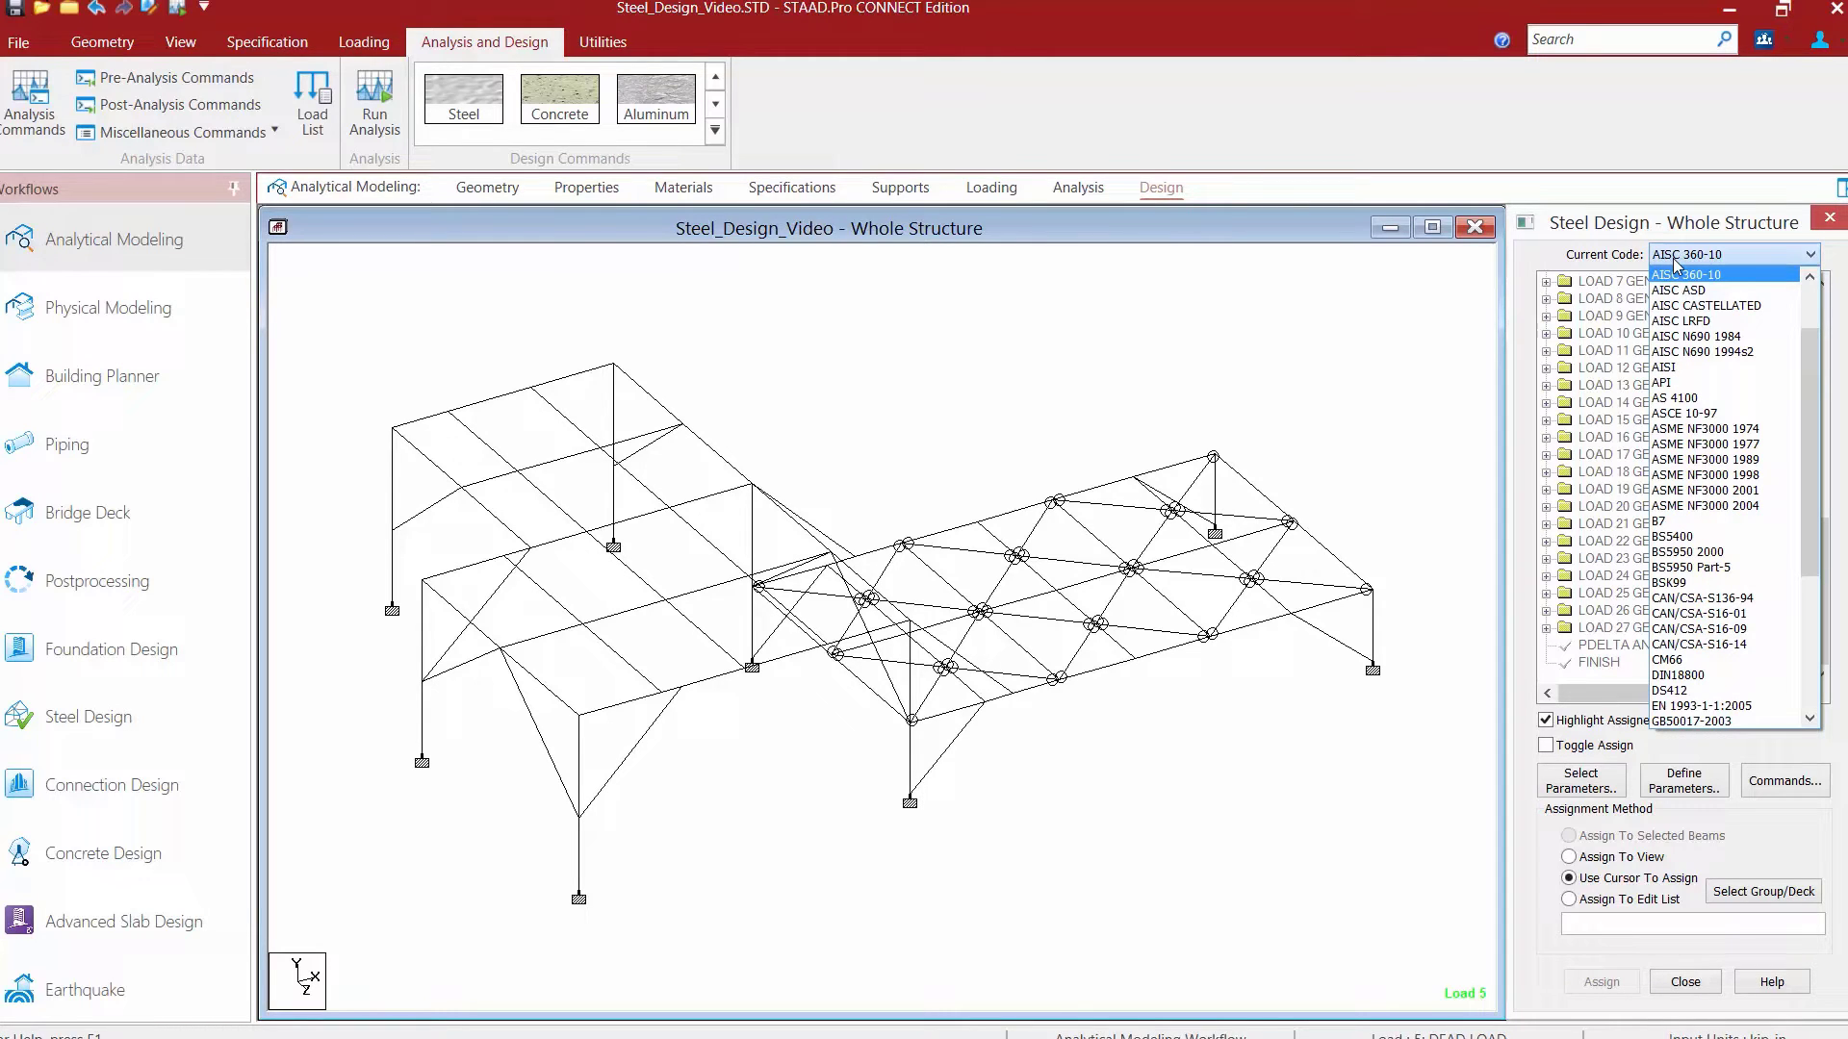
pyautogui.click(1675, 261)
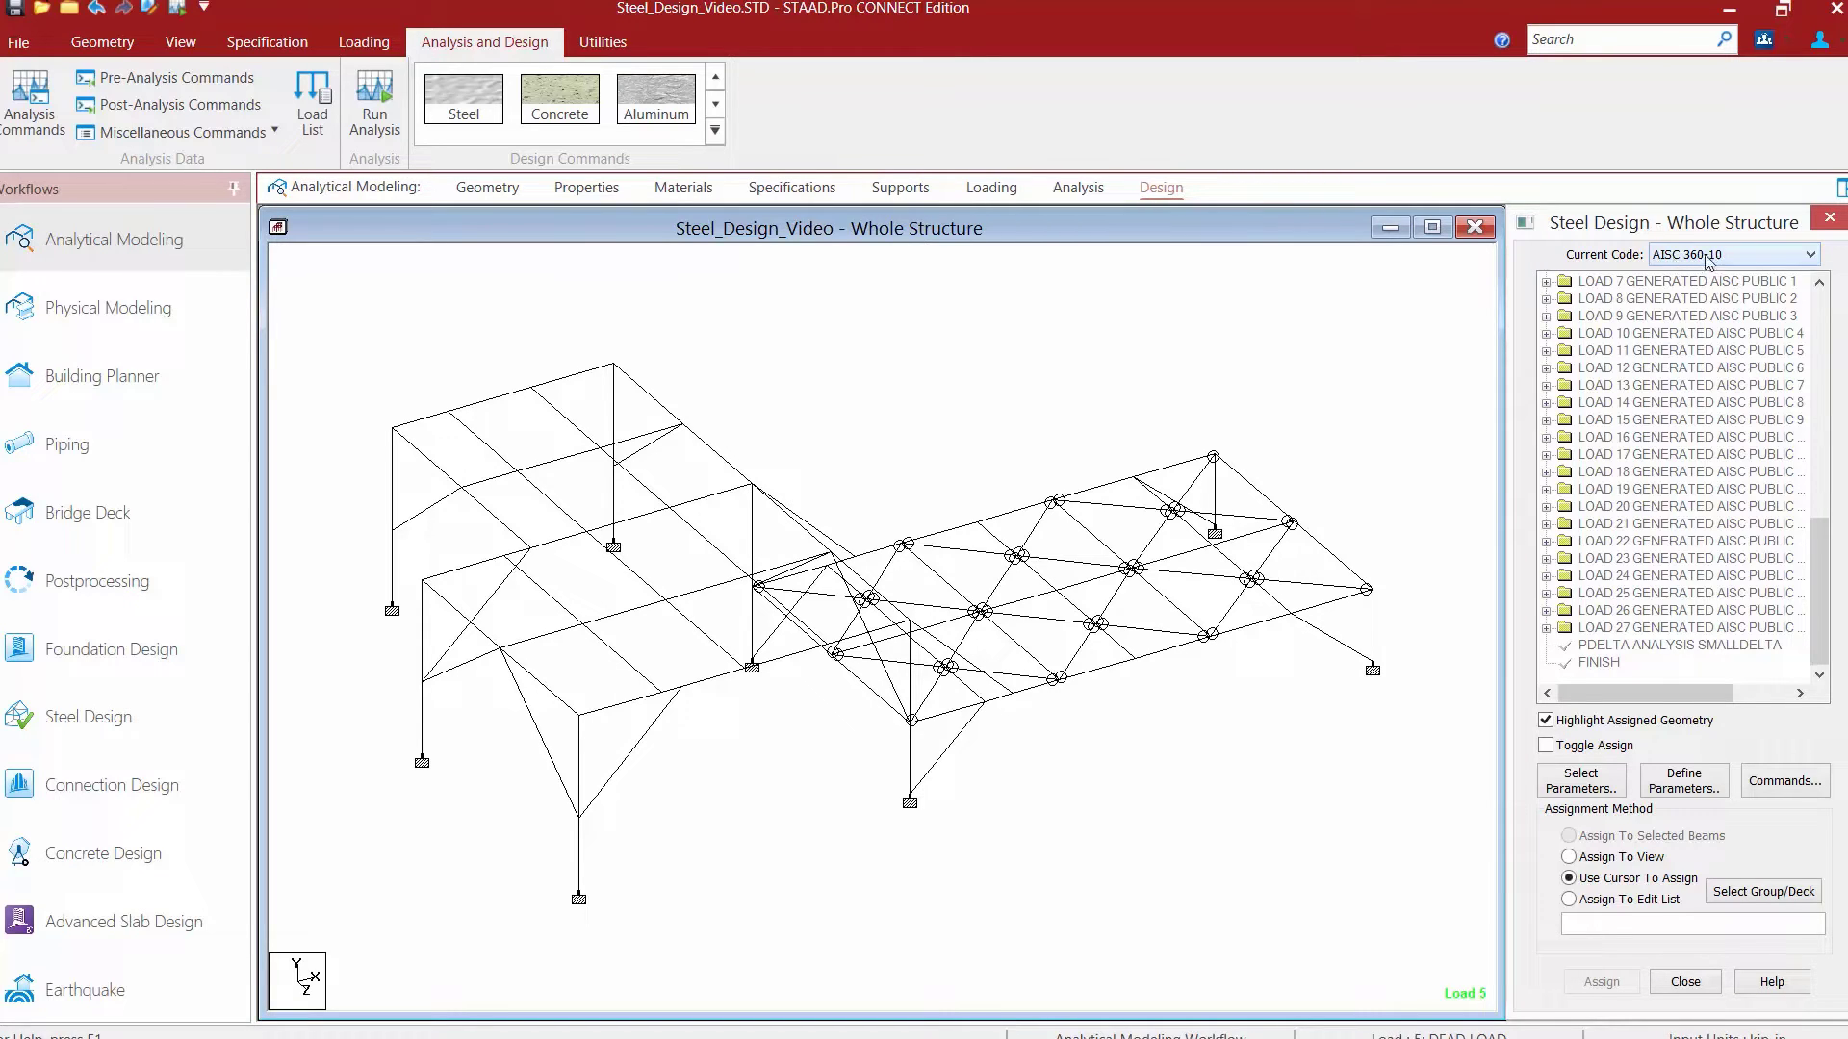
# Add METHOD LRFD to the AISC UNIFIED 2010 design parameters
pyautogui.click(1684, 783)
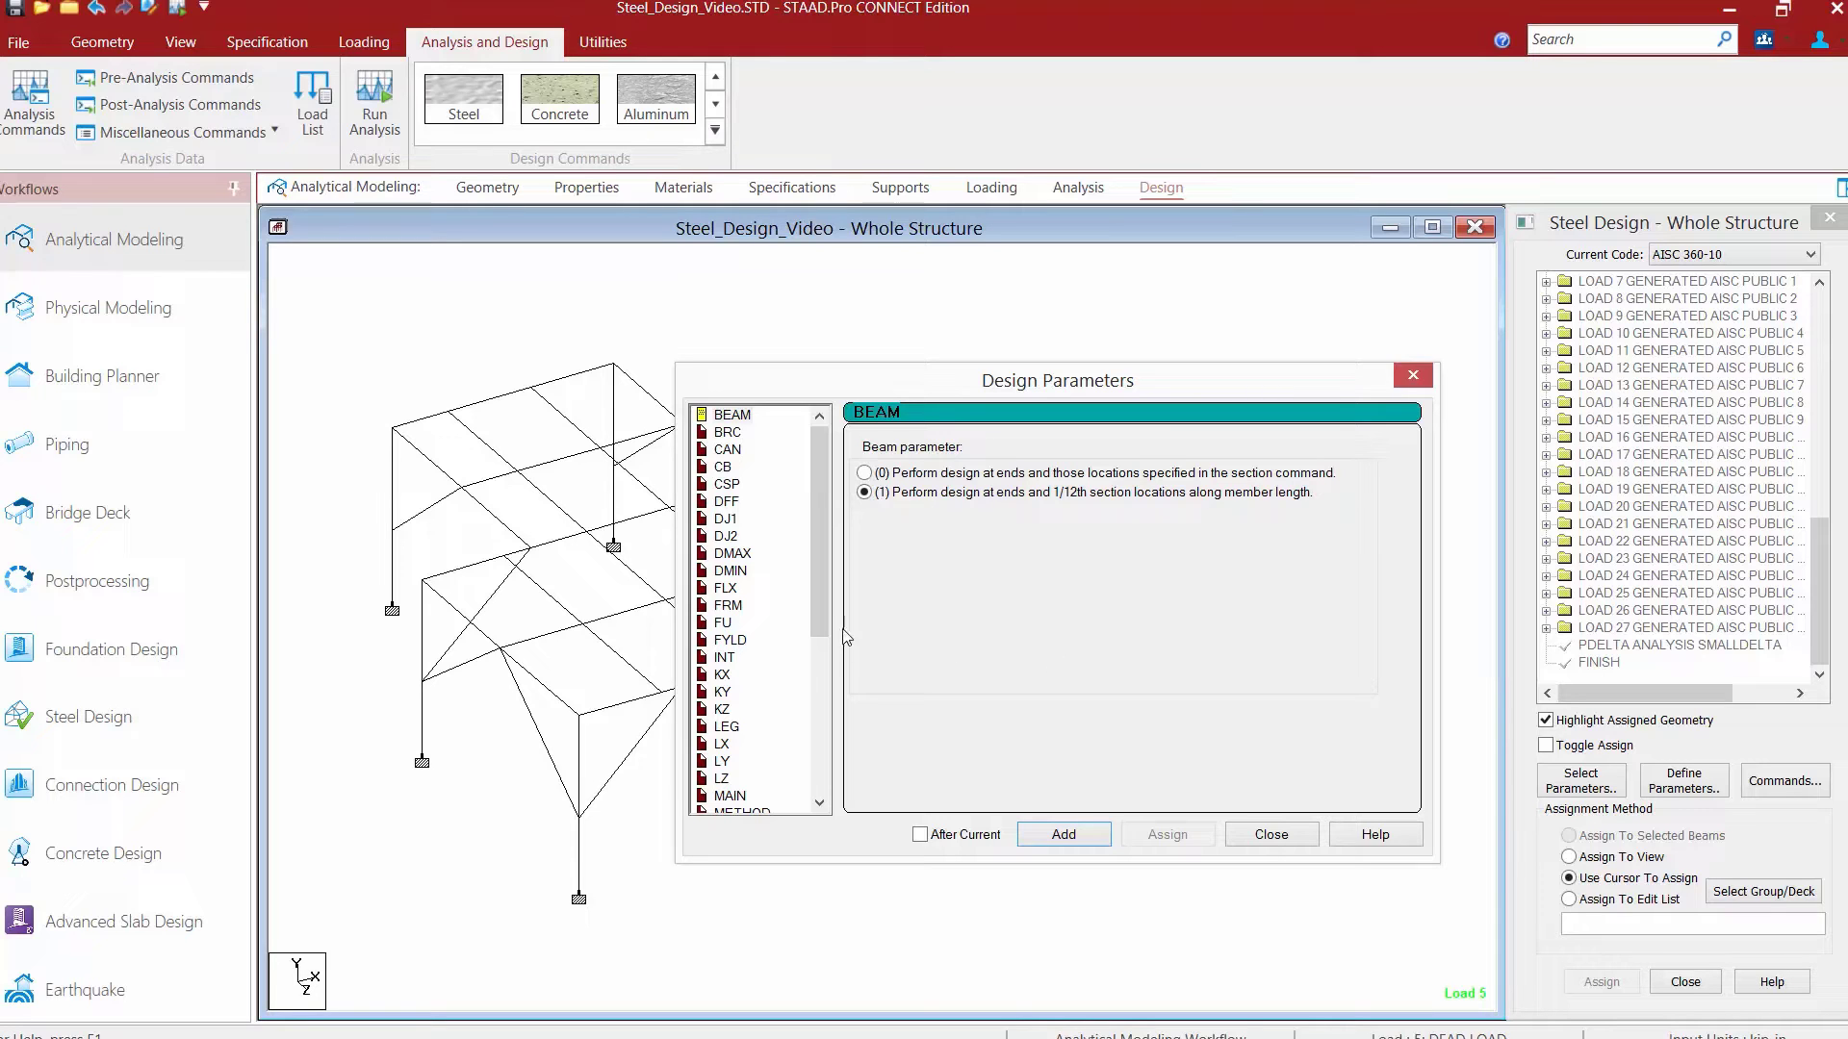
pyautogui.moveTo(818, 622); pyautogui.dragTo(823, 784)
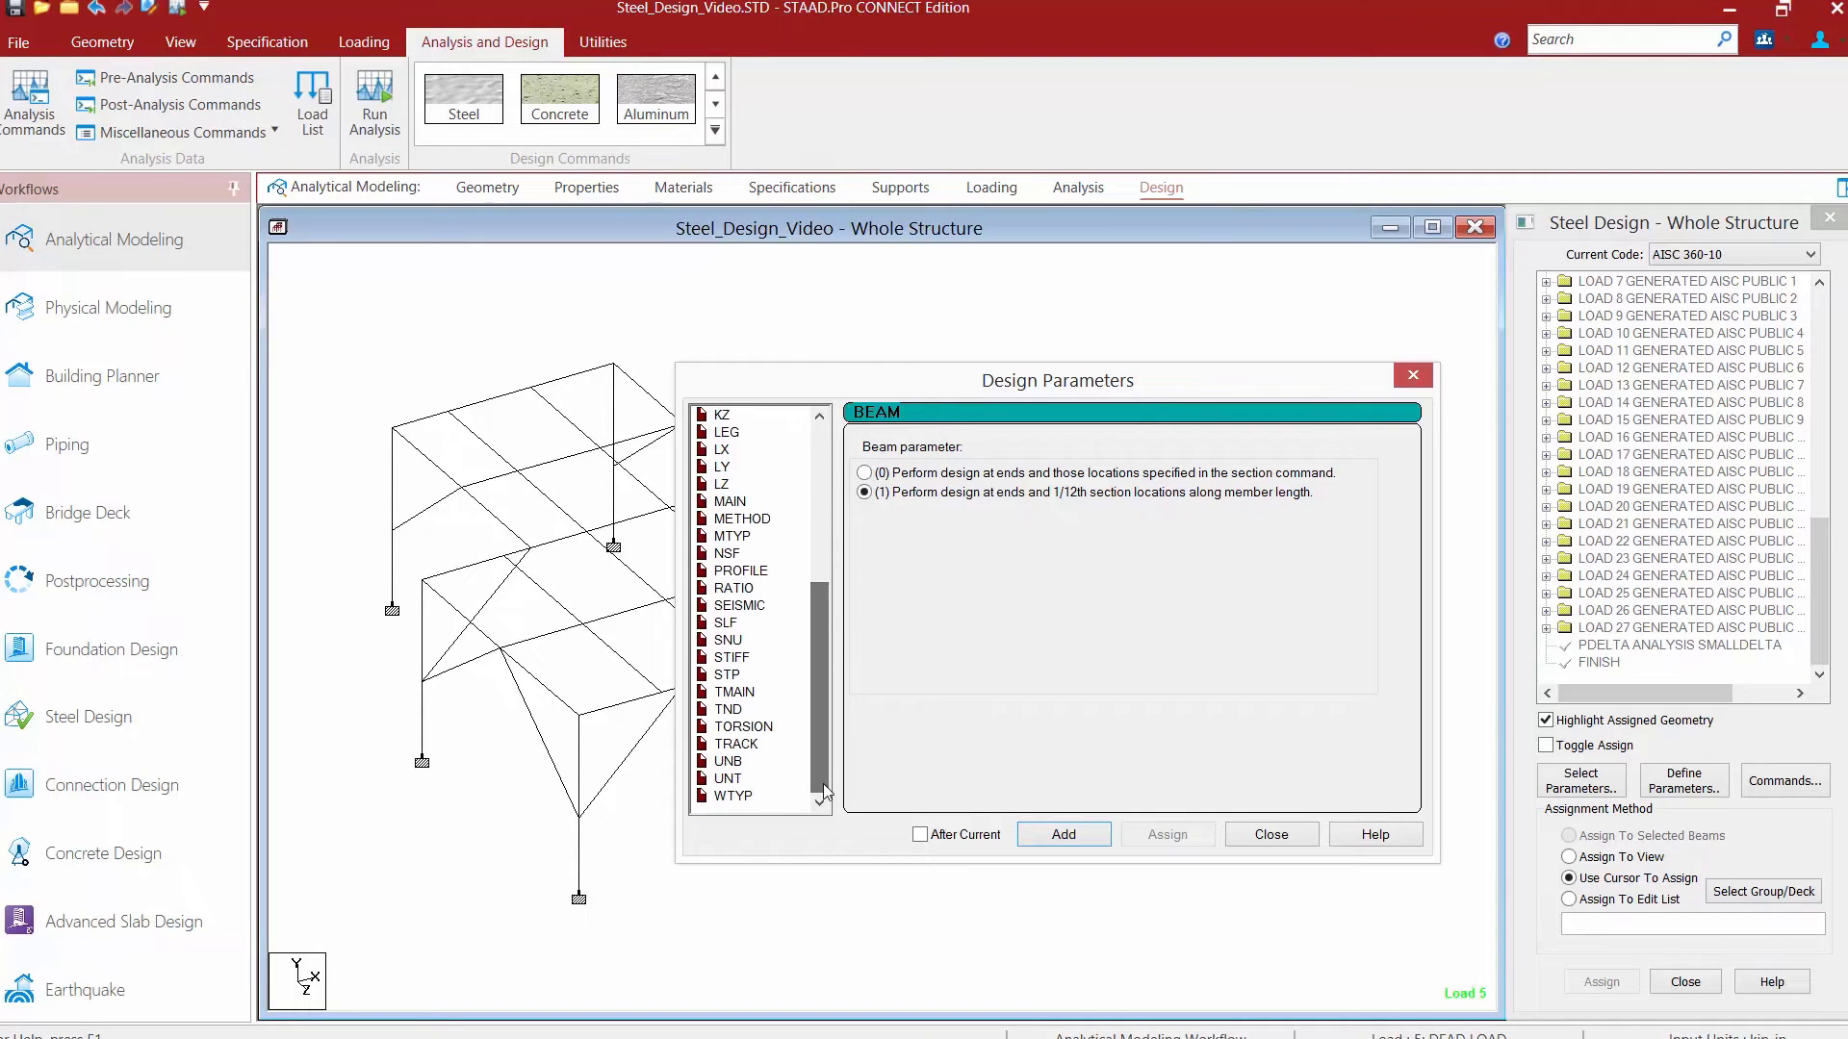
pyautogui.click(729, 520)
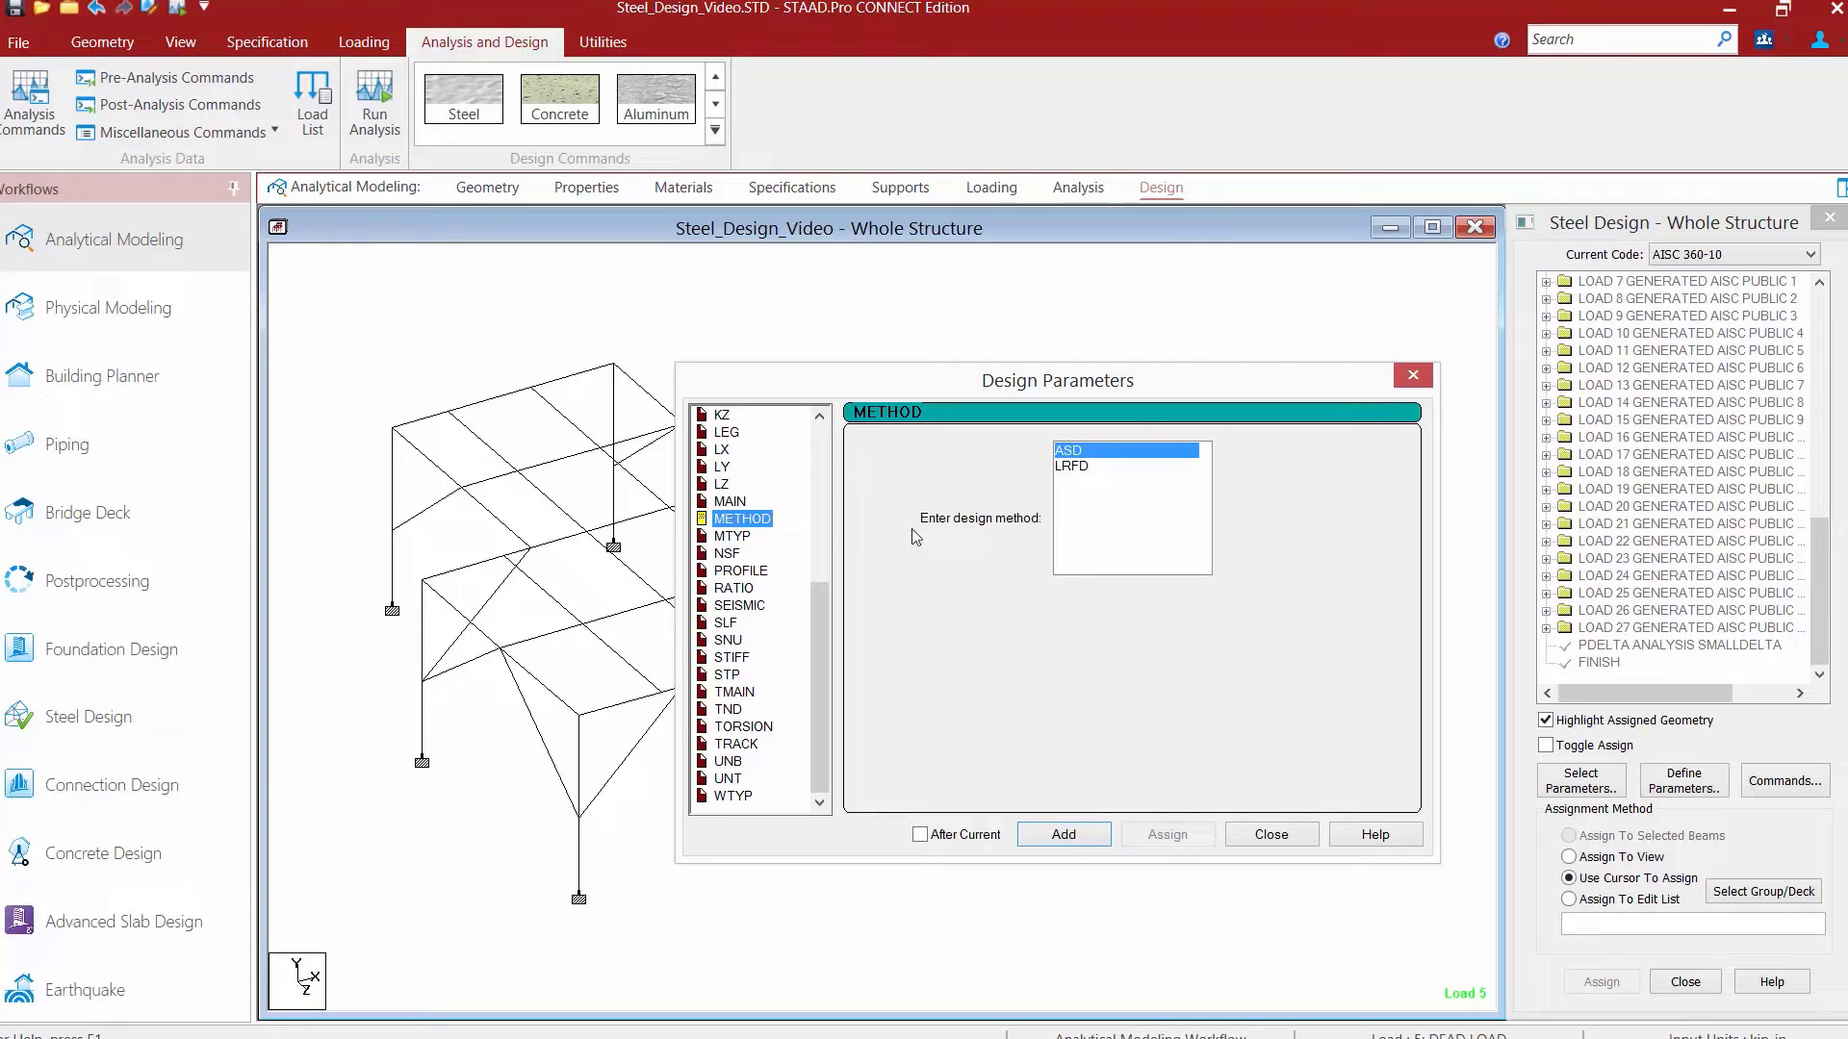
pyautogui.click(1074, 471)
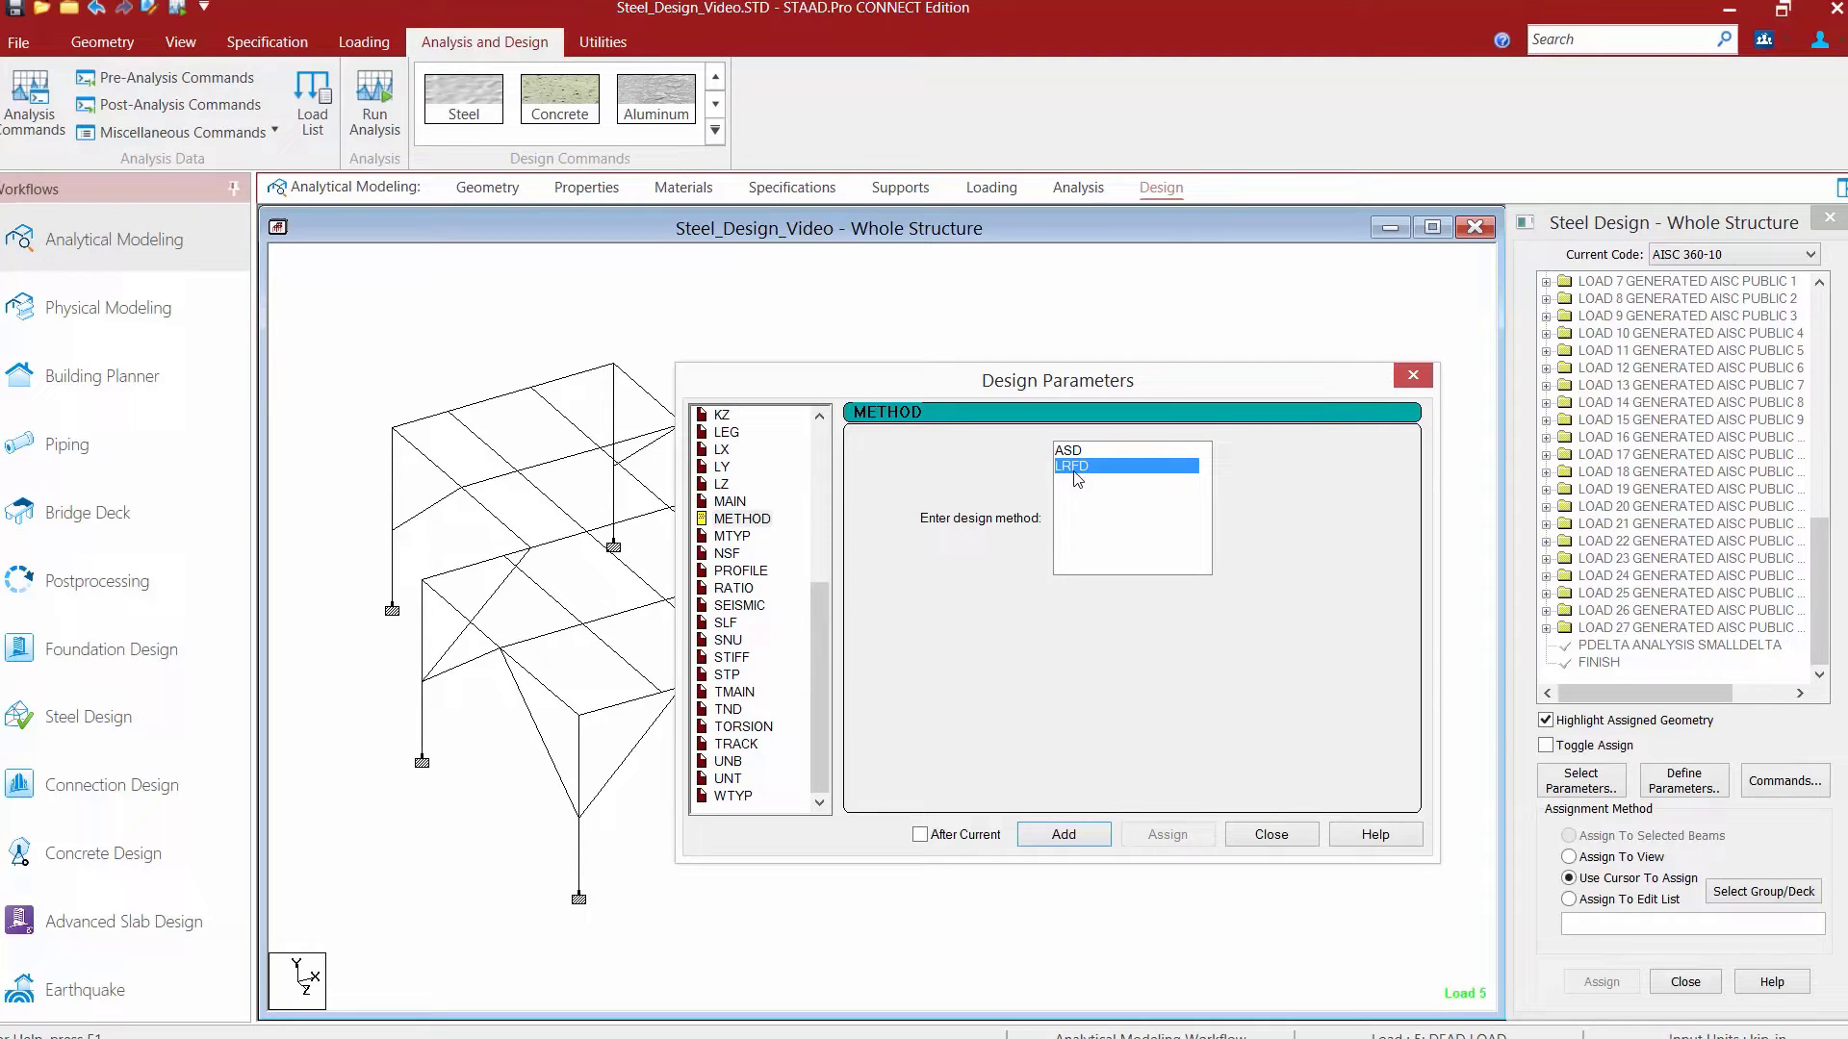
pyautogui.click(1081, 837)
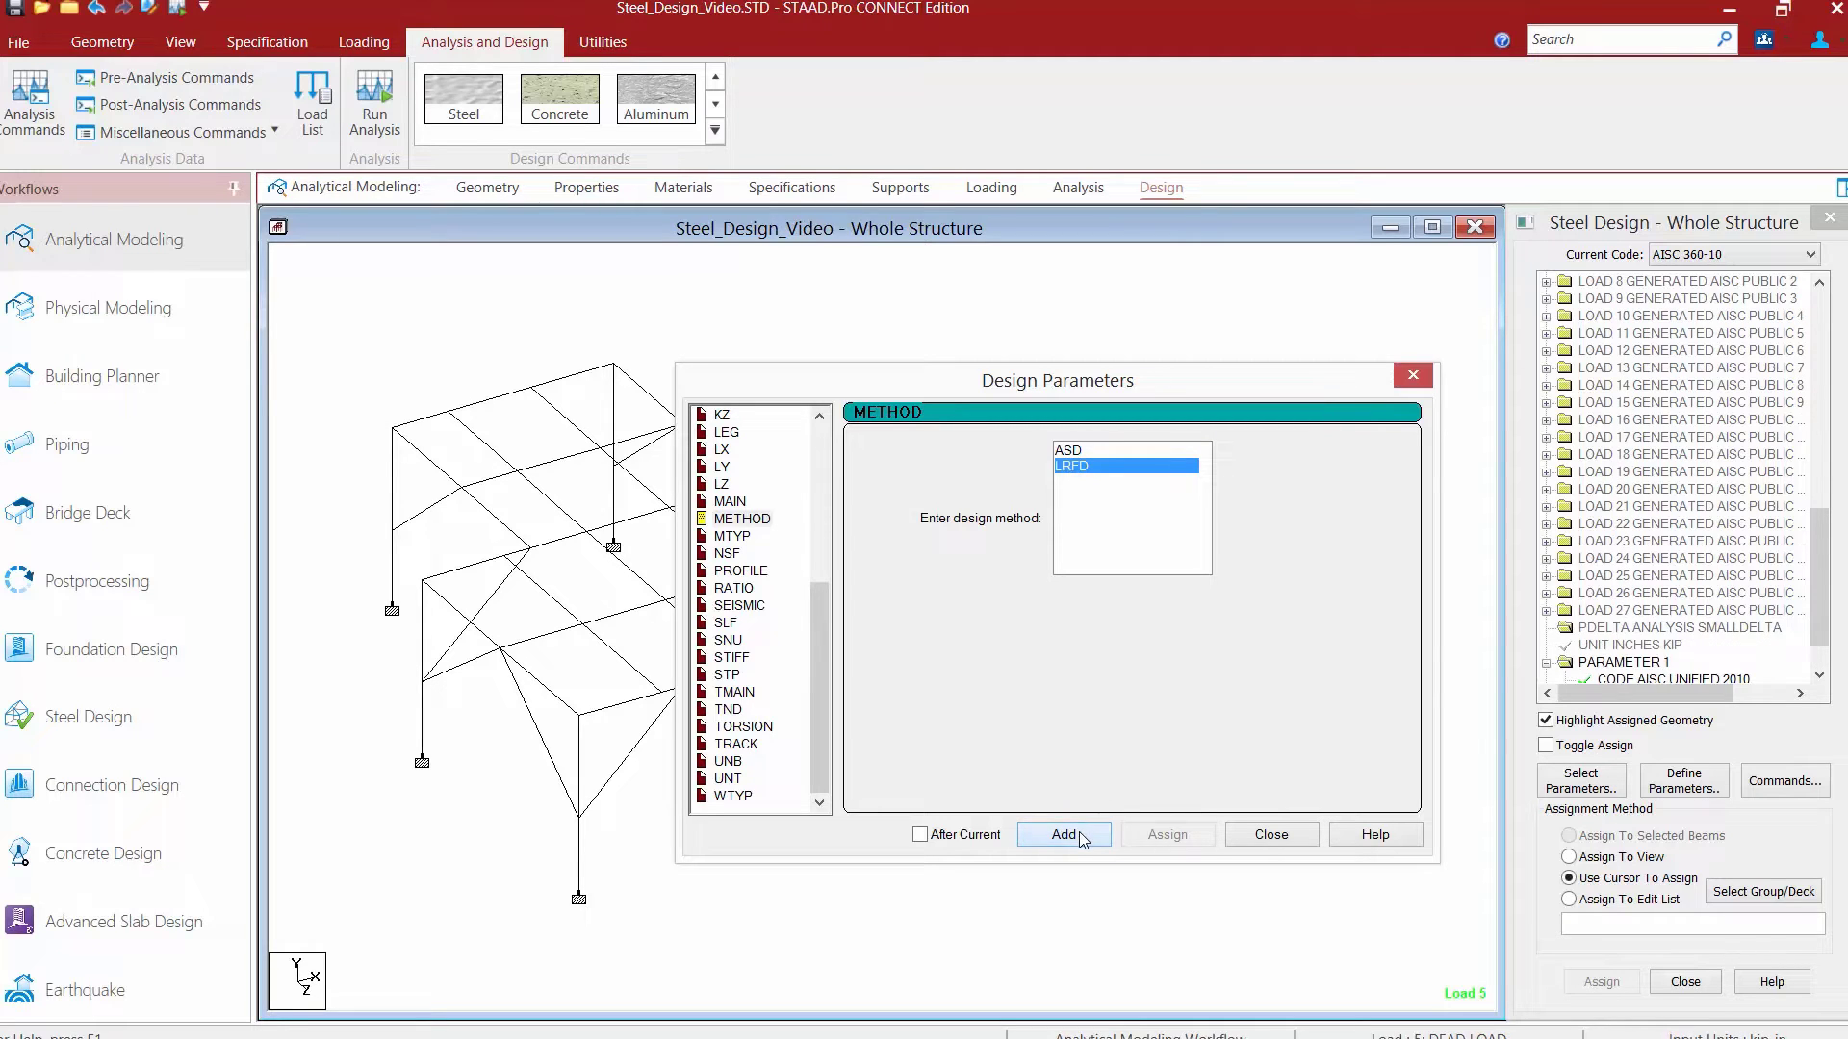
pyautogui.click(1263, 837)
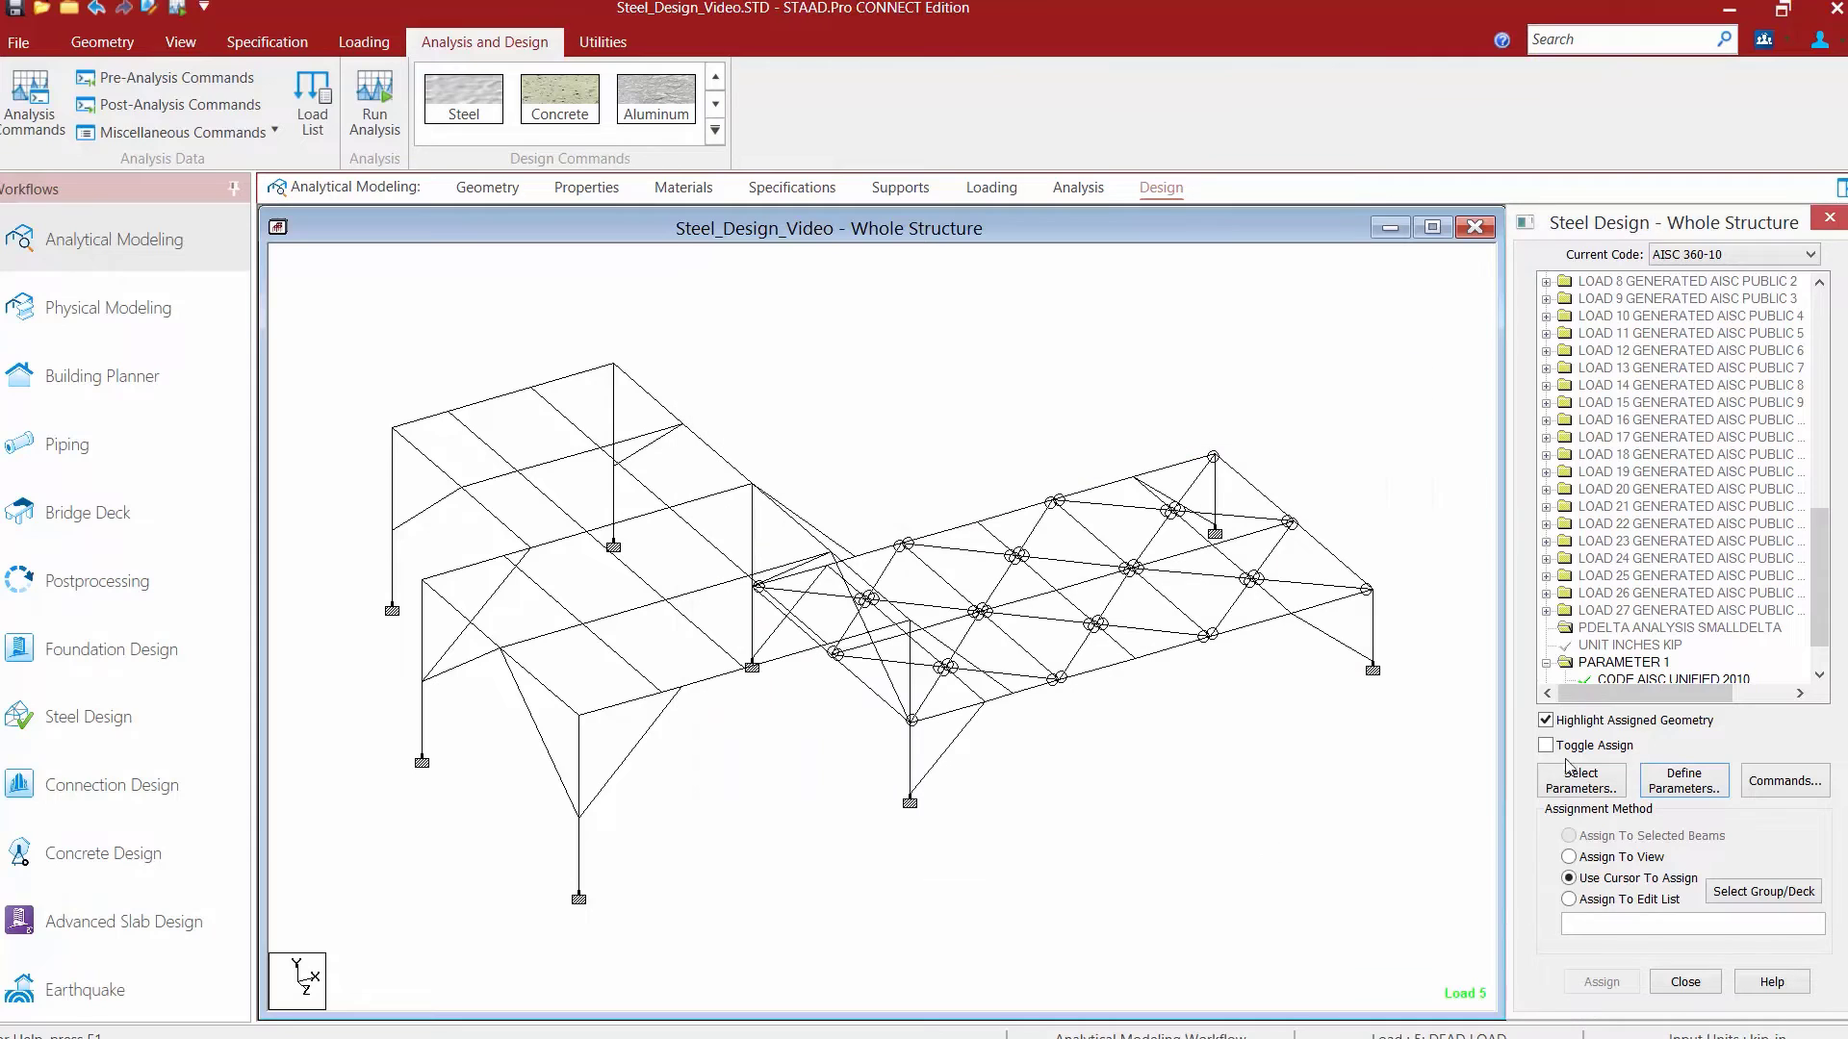
pyautogui.scroll(-1, 1672, 630)
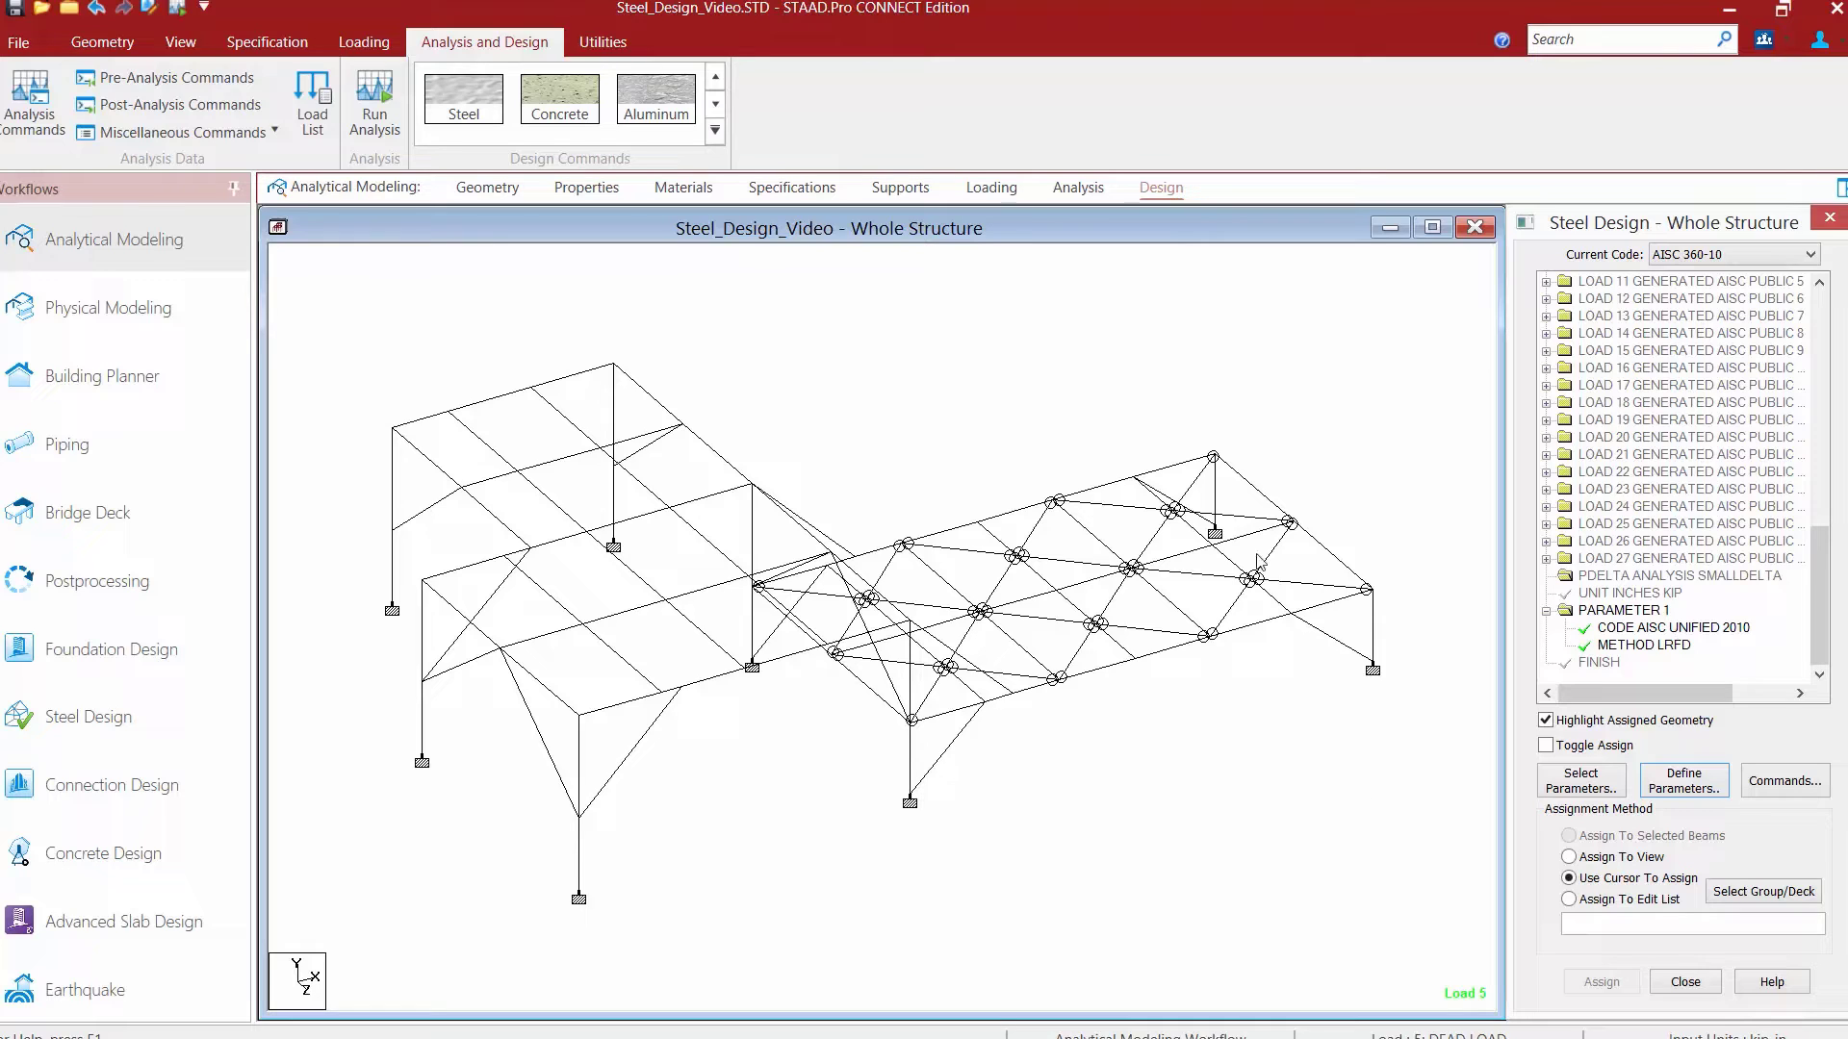
pyautogui.click(1303, 478)
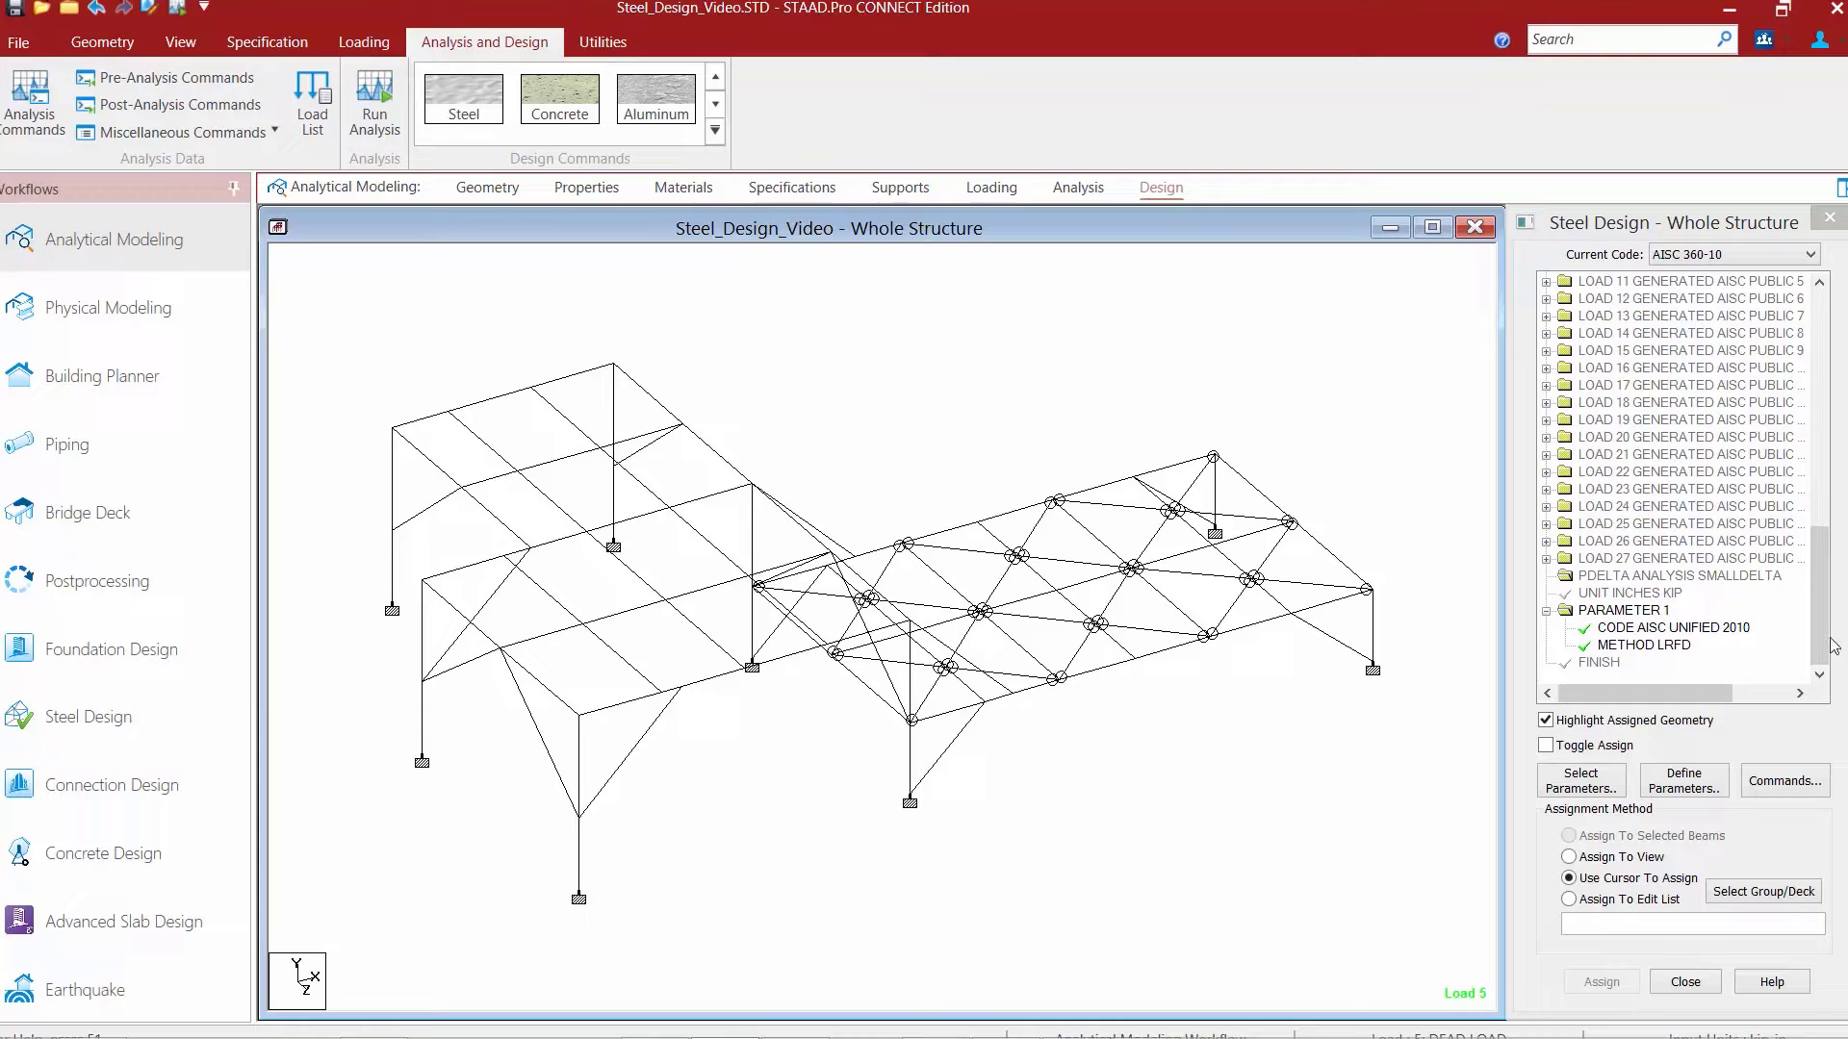
# Bring up the FYLD parameter in Design Parameters, showing the current 36 kip/in2 yield strength
pyautogui.click(1701, 790)
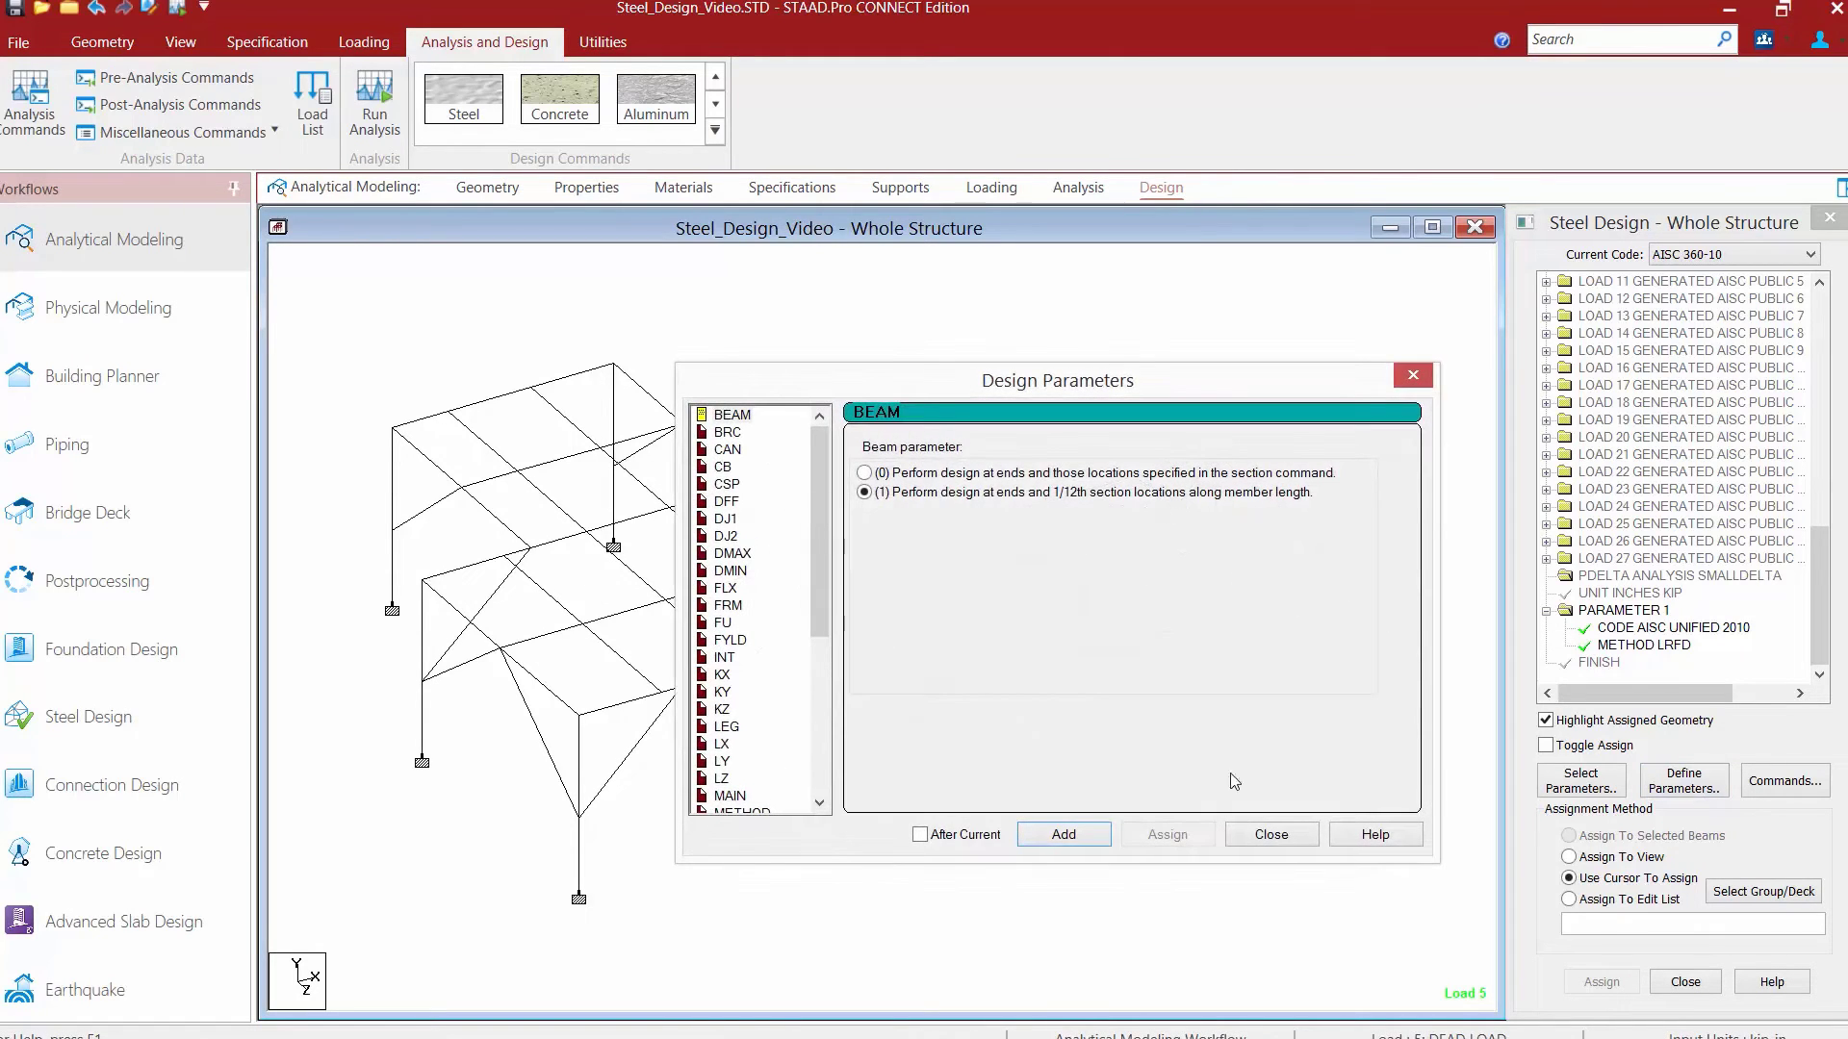
pyautogui.click(730, 641)
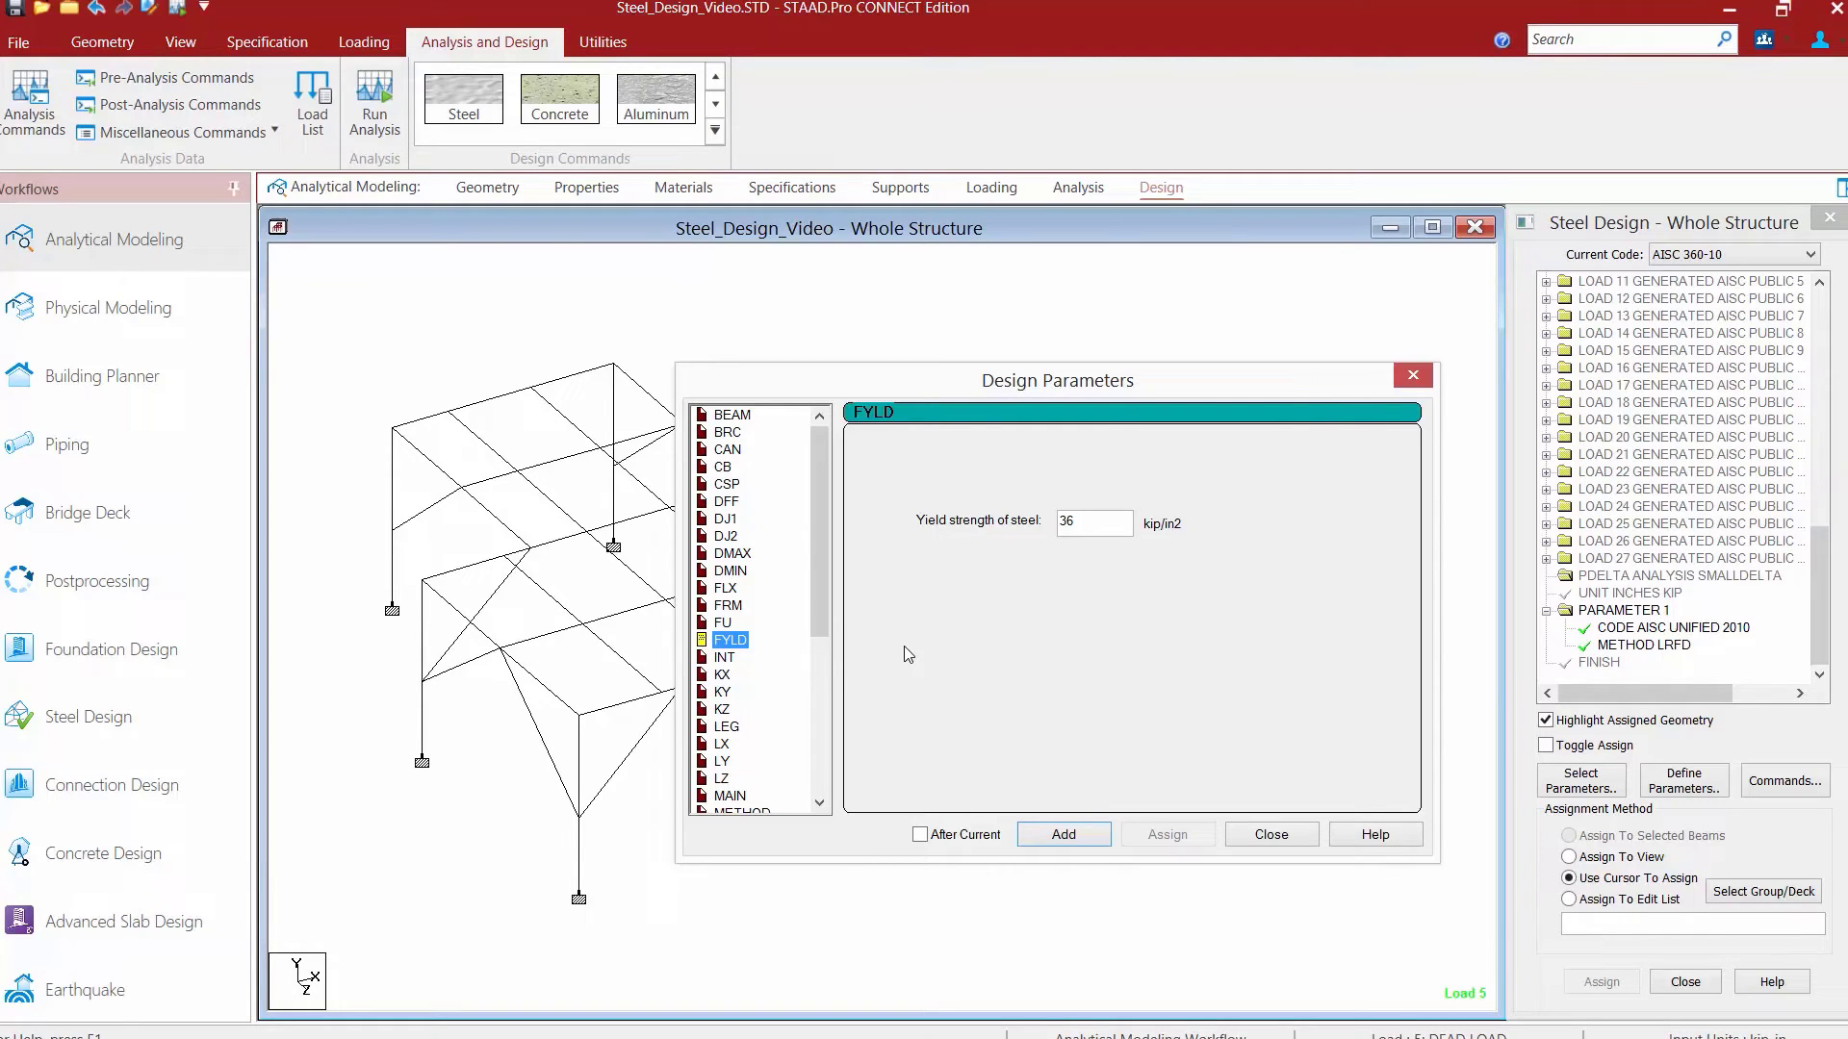
# Replace the 36 kip/in2 yield strength with 50 and add it, then 46 and add it
pyautogui.moveTo(1087, 520); pyautogui.dragTo(1046, 520)
pyautogui.write('50')
pyautogui.click(1078, 834)
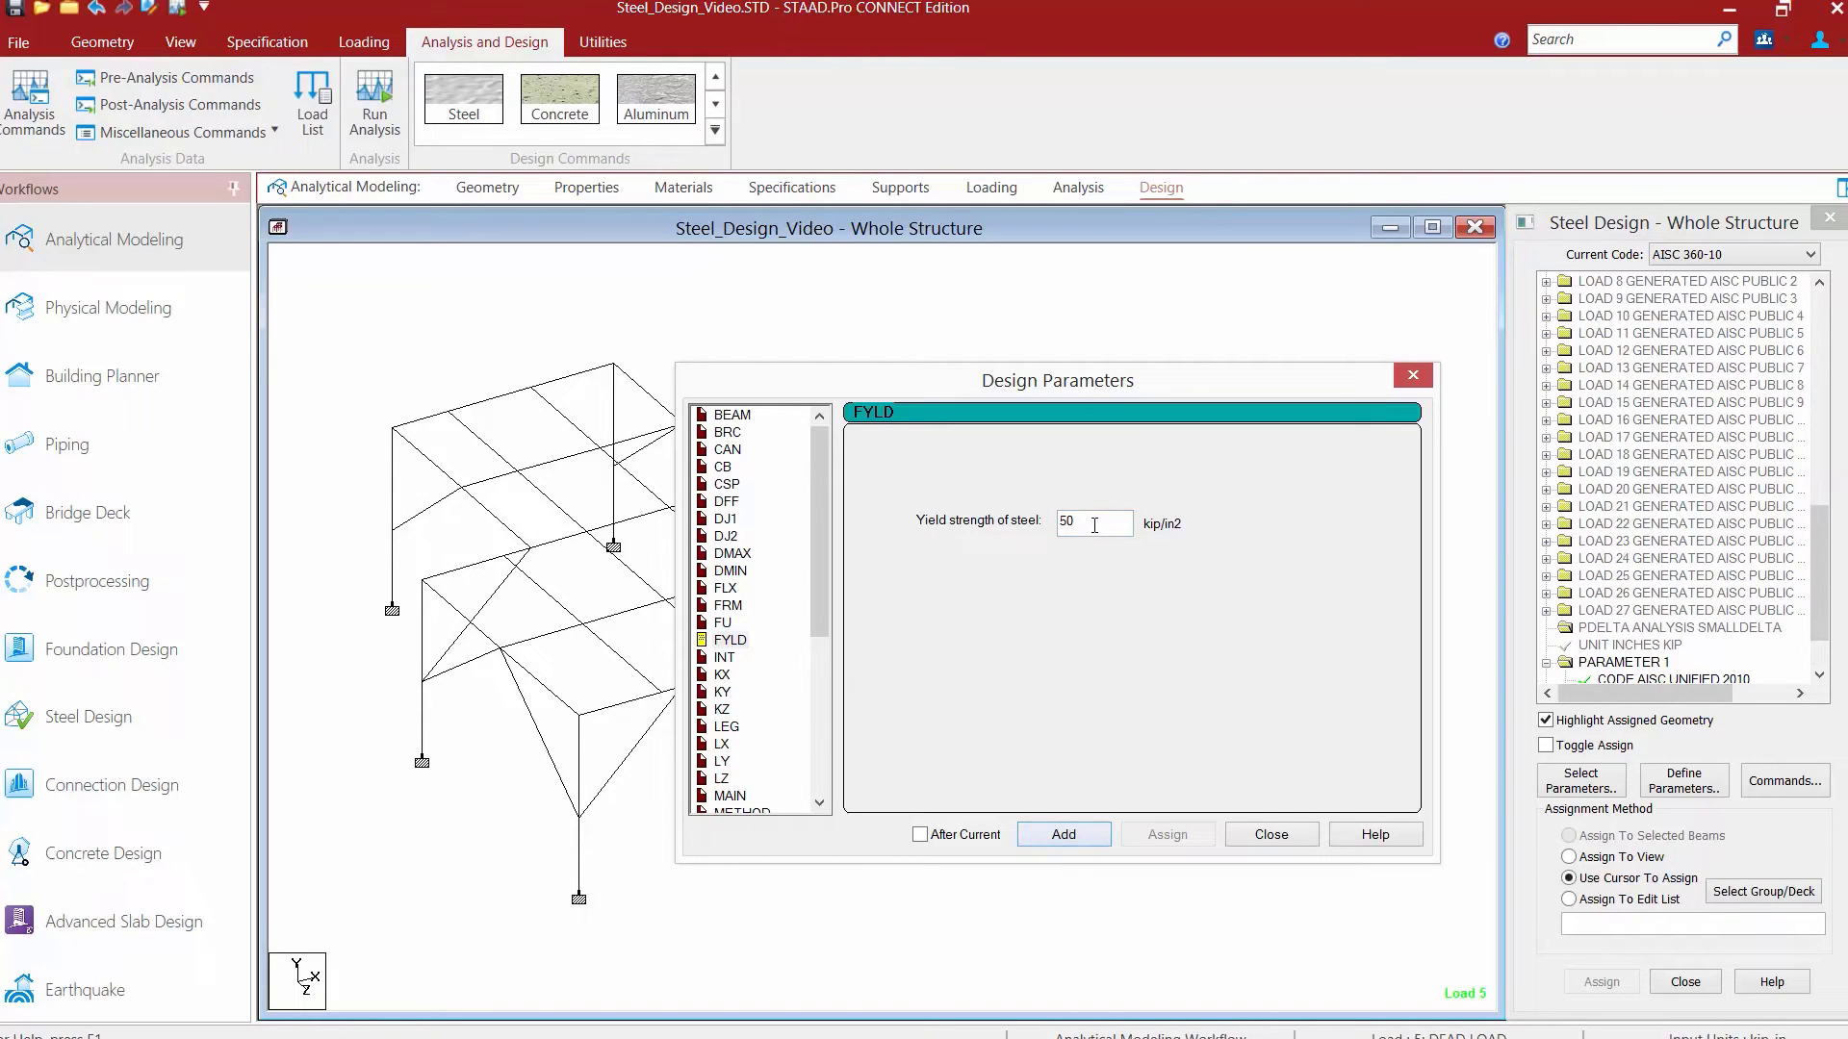
pyautogui.moveTo(1085, 520); pyautogui.dragTo(986, 517)
pyautogui.write('46')
pyautogui.click(1041, 835)
# Close Design Parameters and select FYLD 50 under PARAMETER 1 in the Steel Design tree
pyautogui.click(1263, 844)
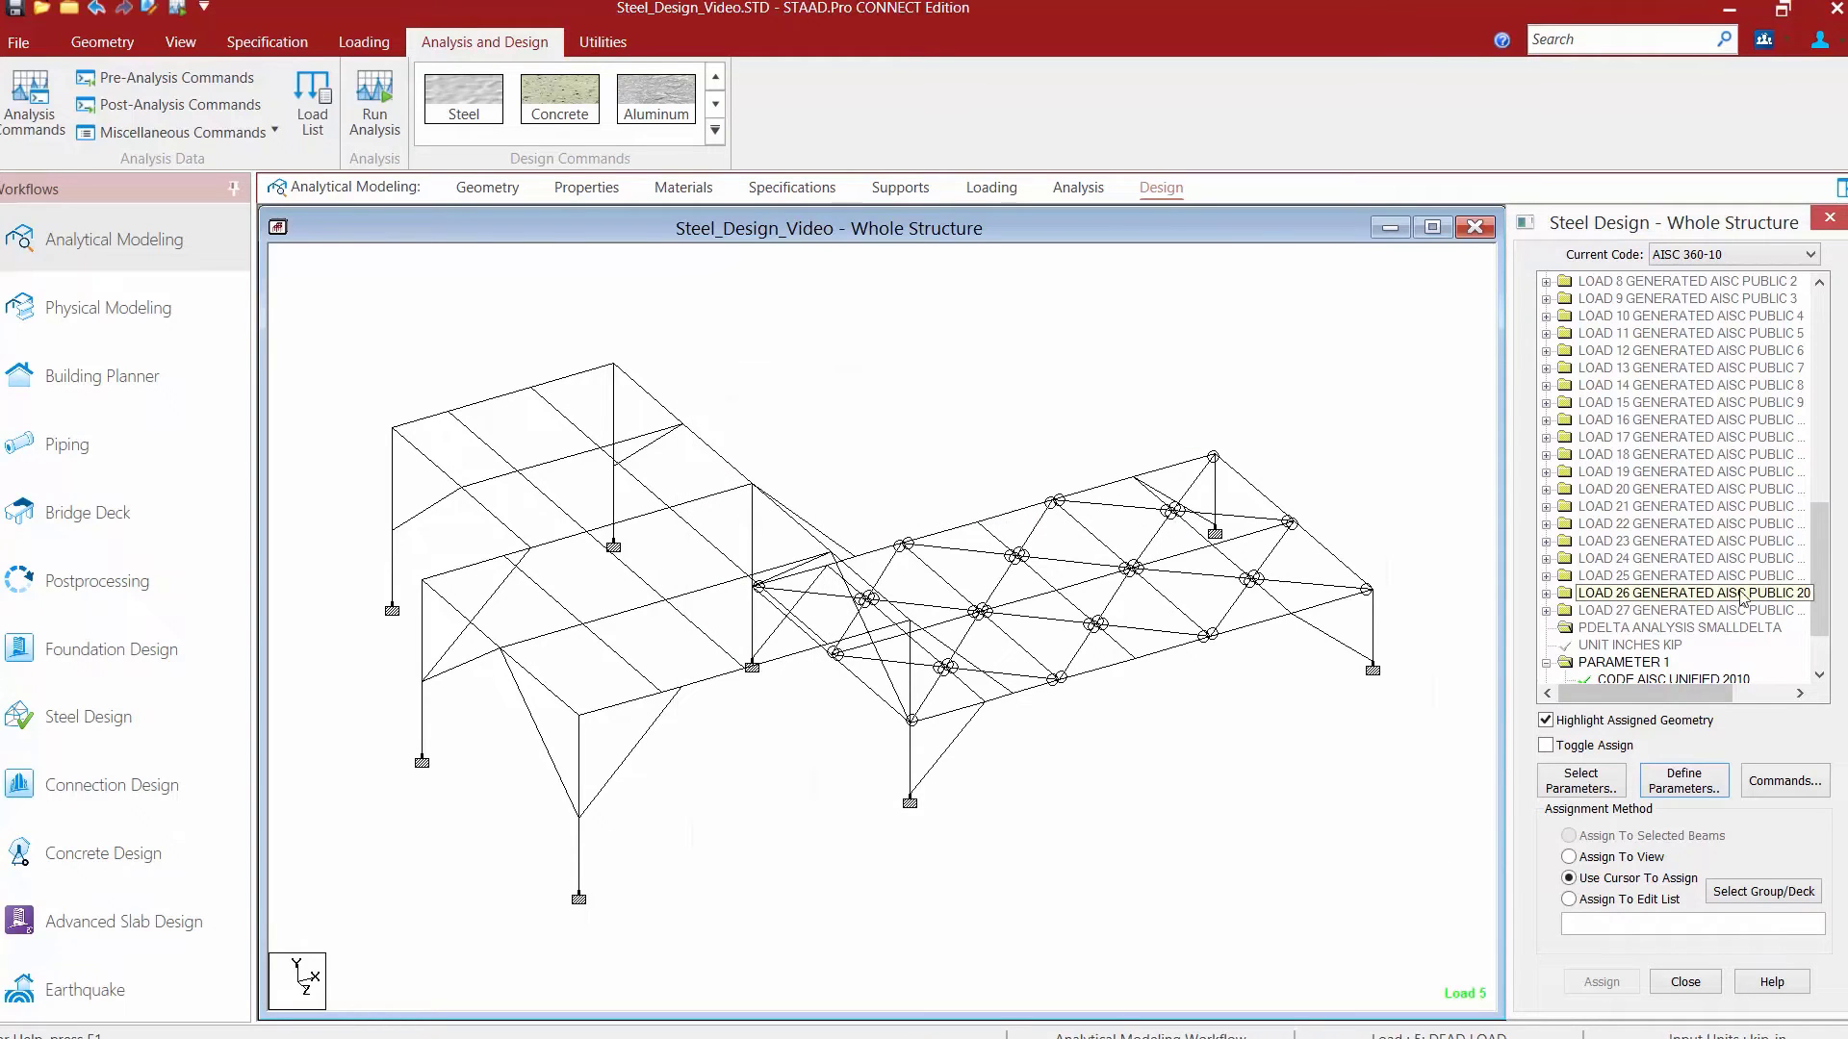
pyautogui.scroll(-3, 1818, 577)
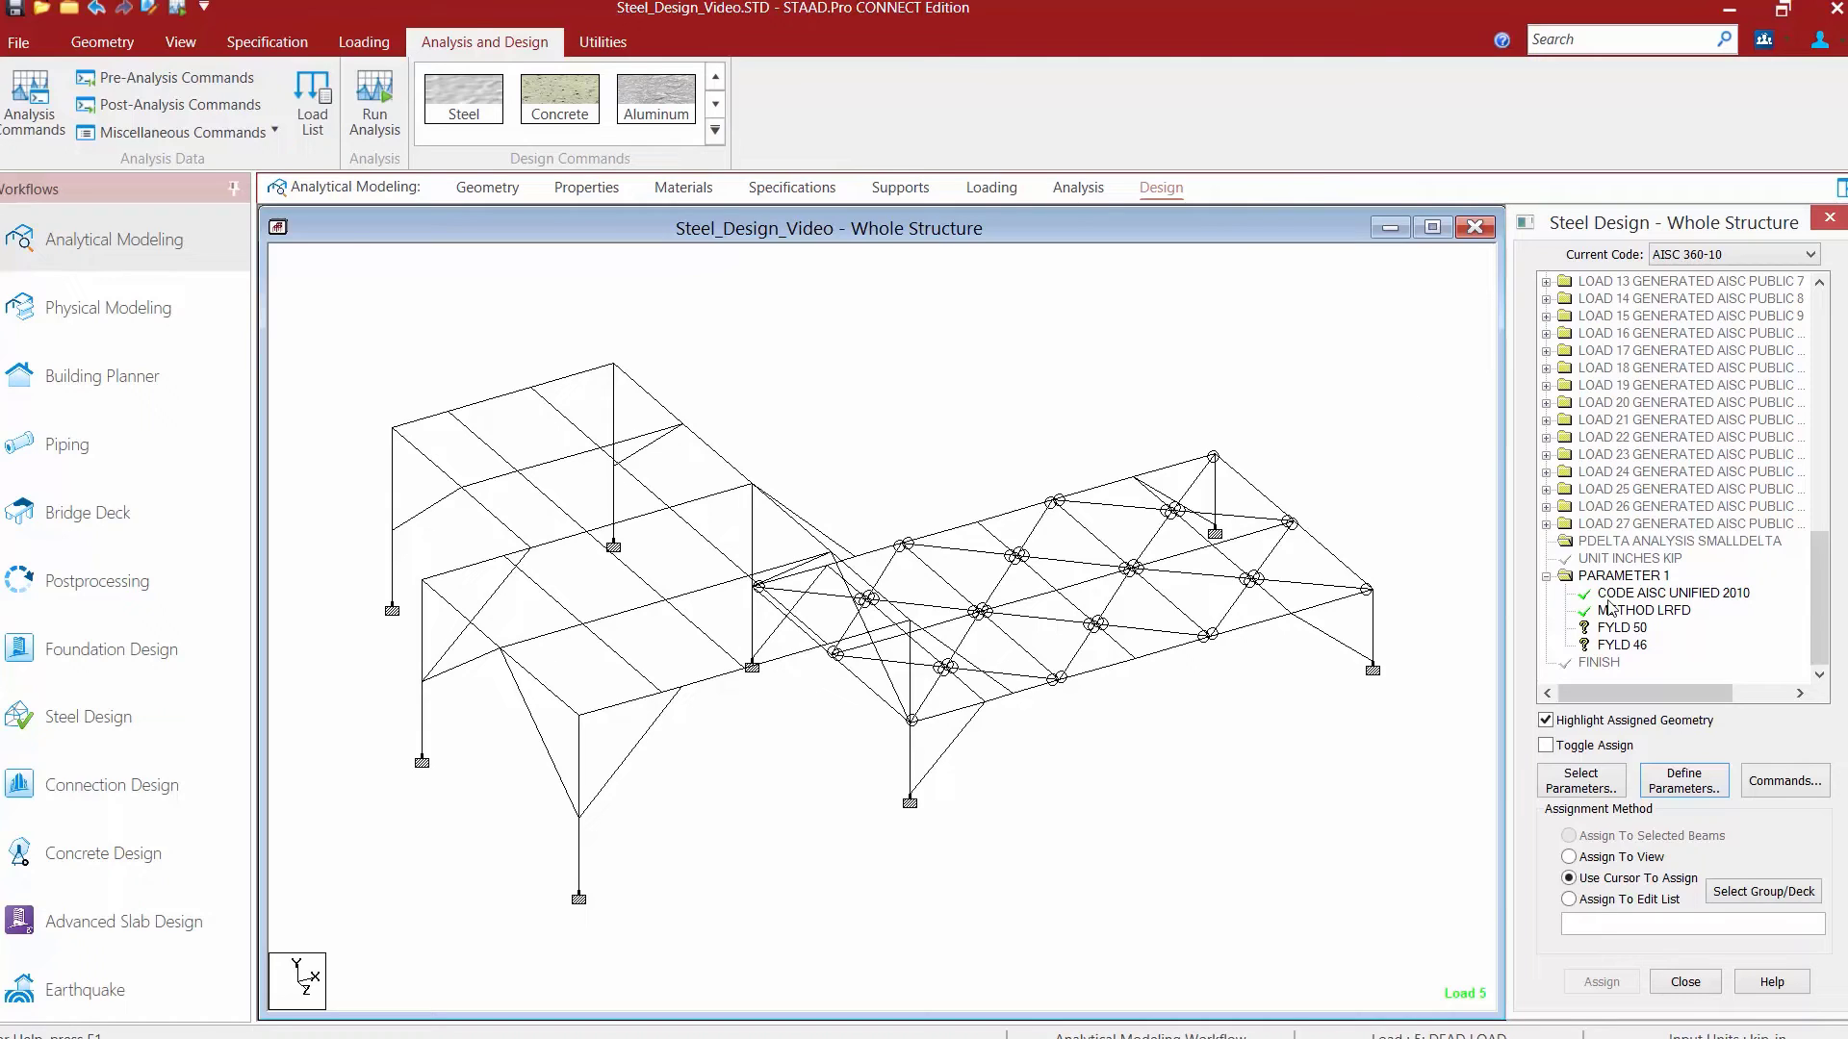
pyautogui.click(1617, 629)
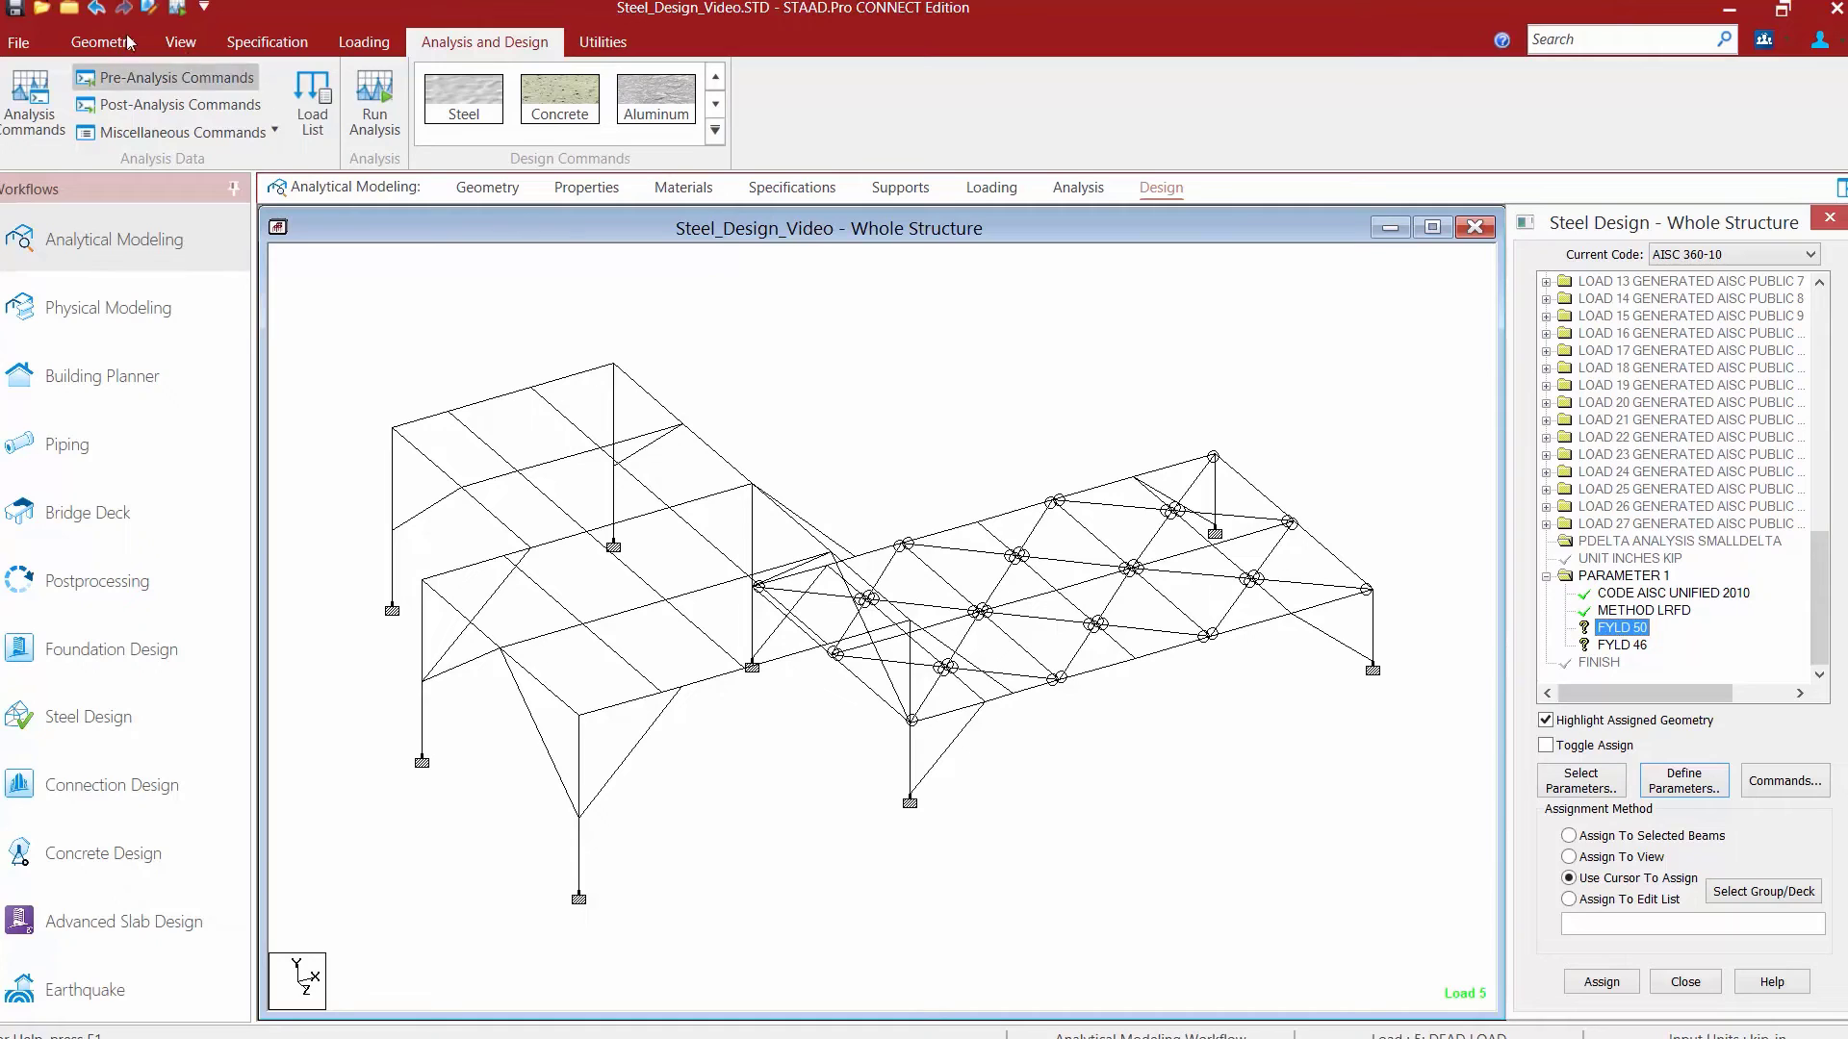
# Select every W12X26 member by property and assign FYLD 50 to them
pyautogui.click(99, 44)
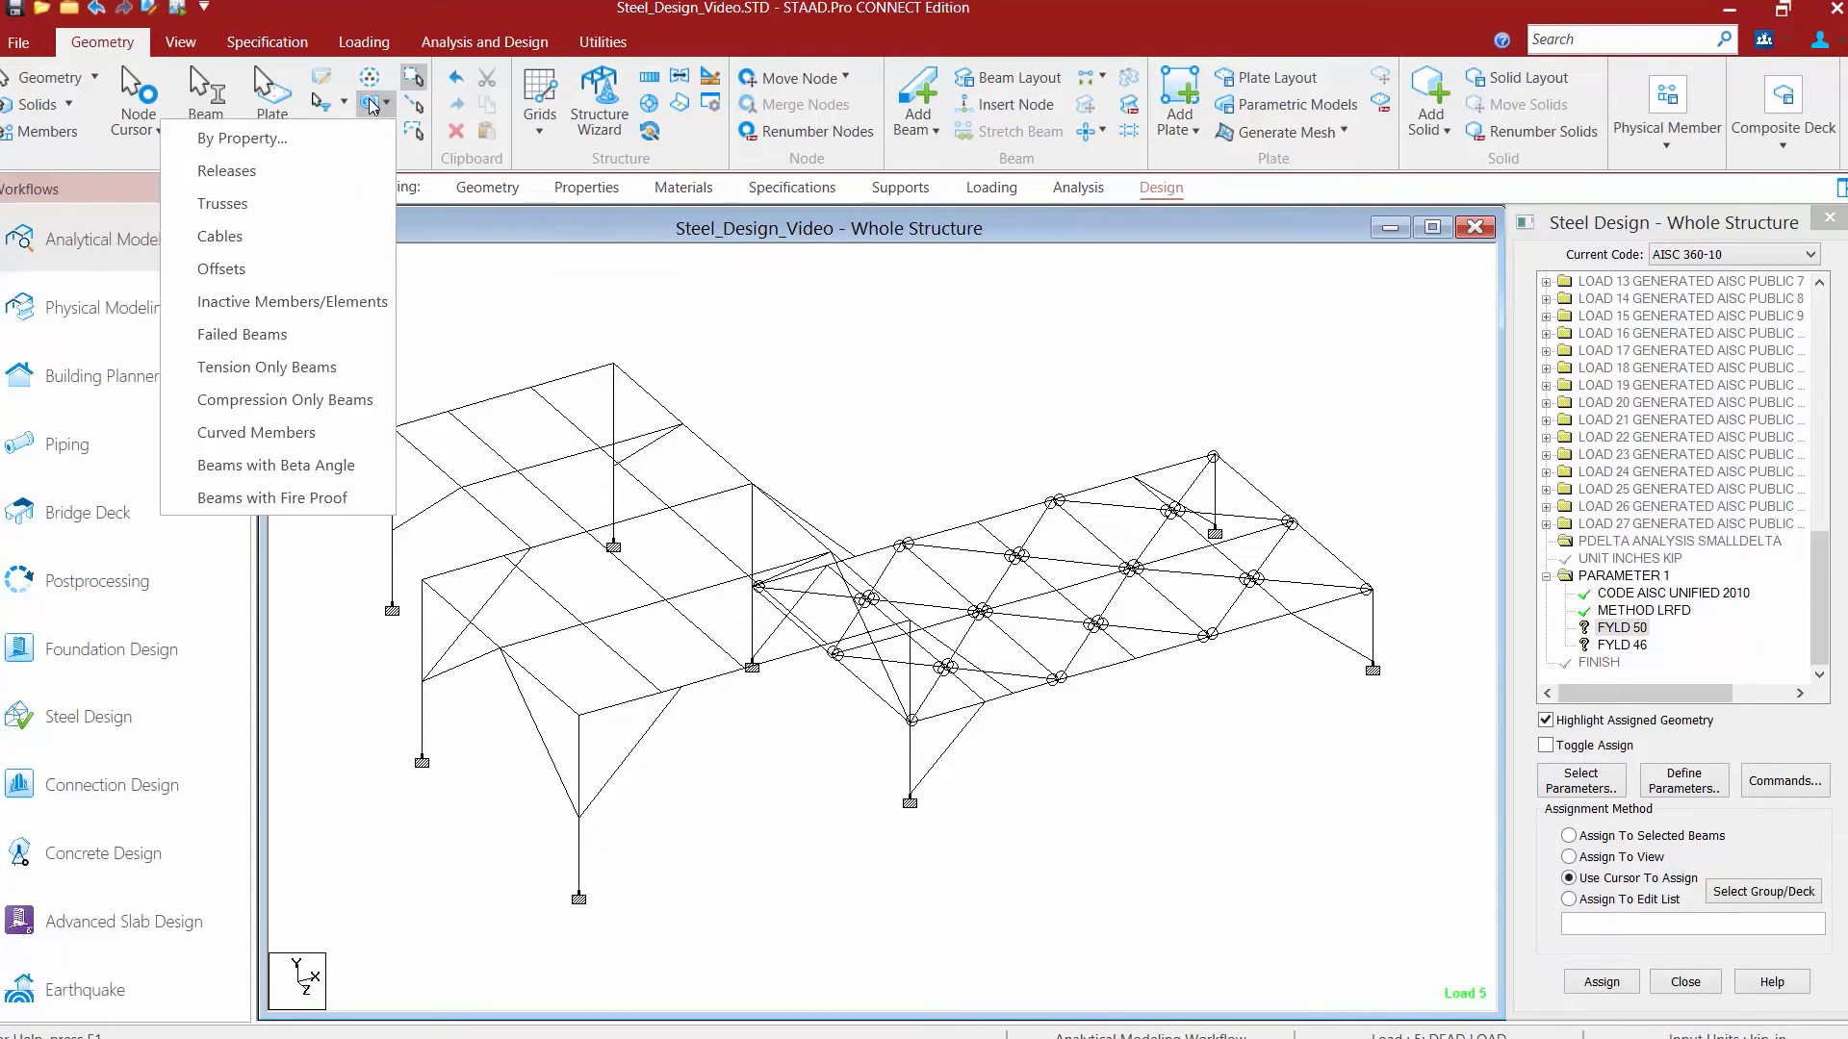
pyautogui.click(270, 139)
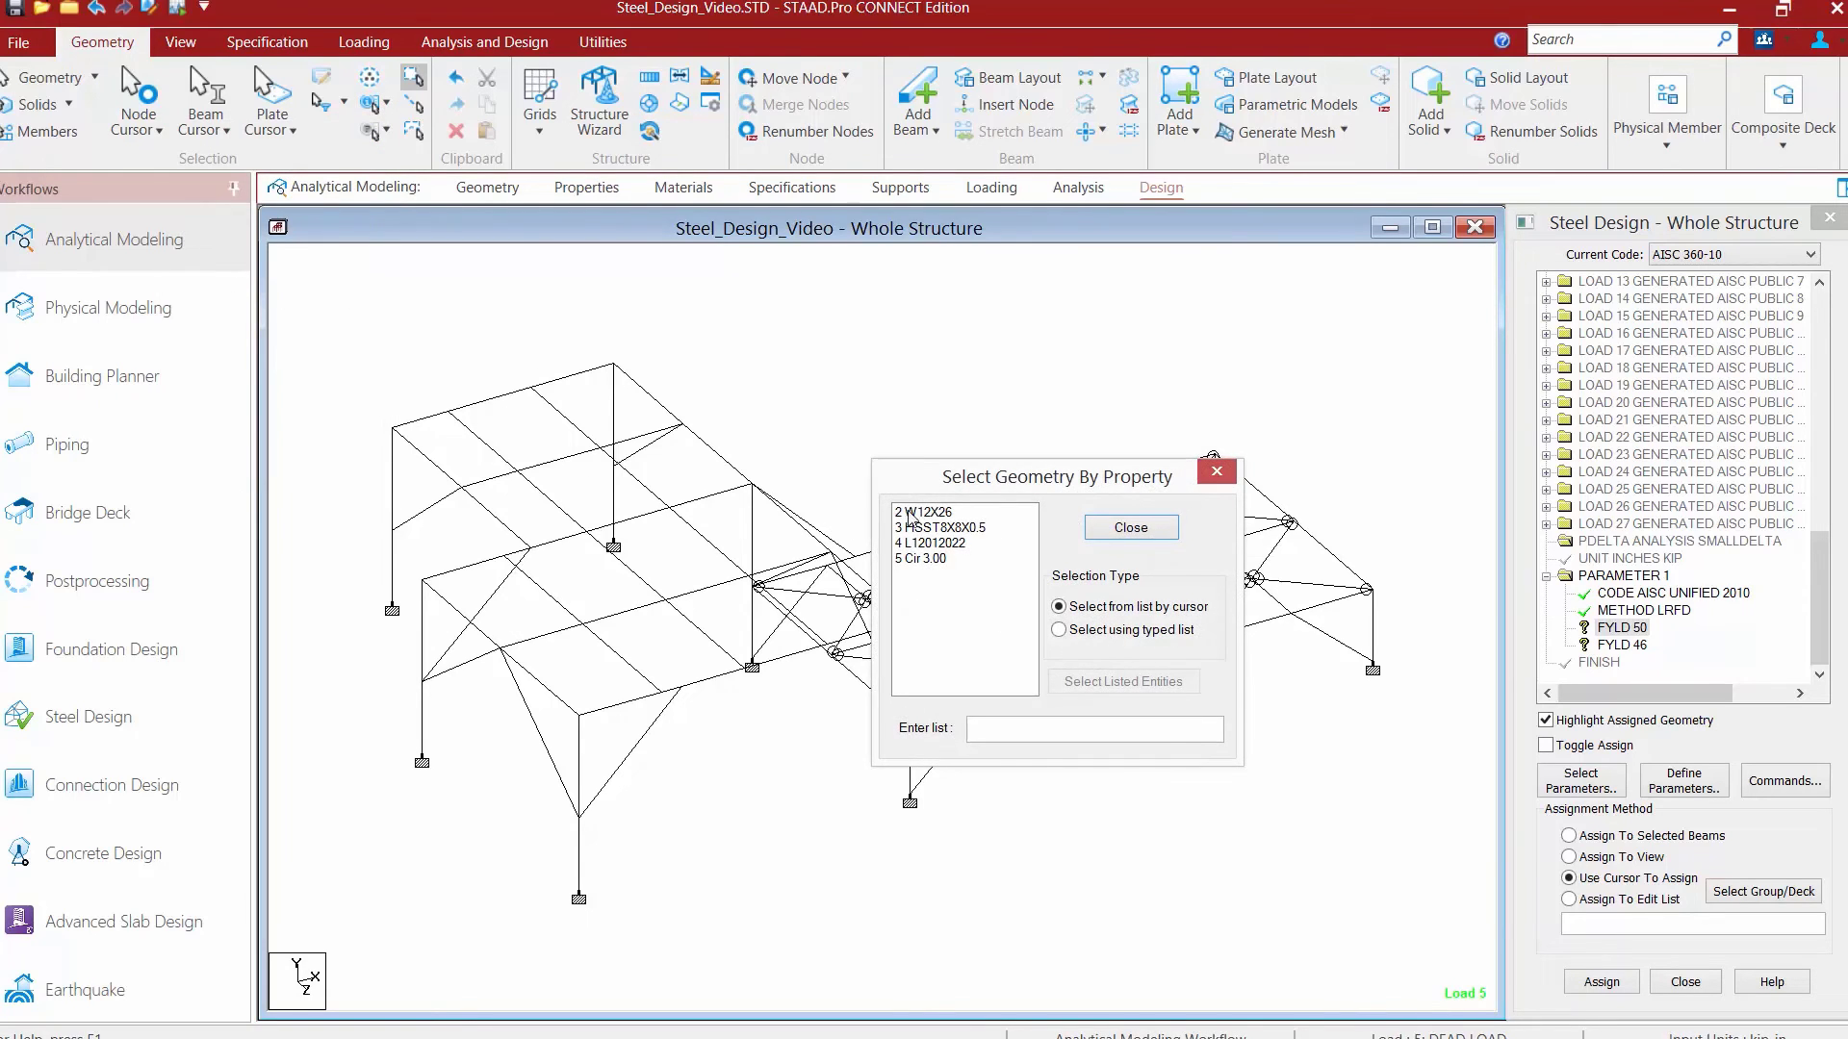
pyautogui.click(912, 513)
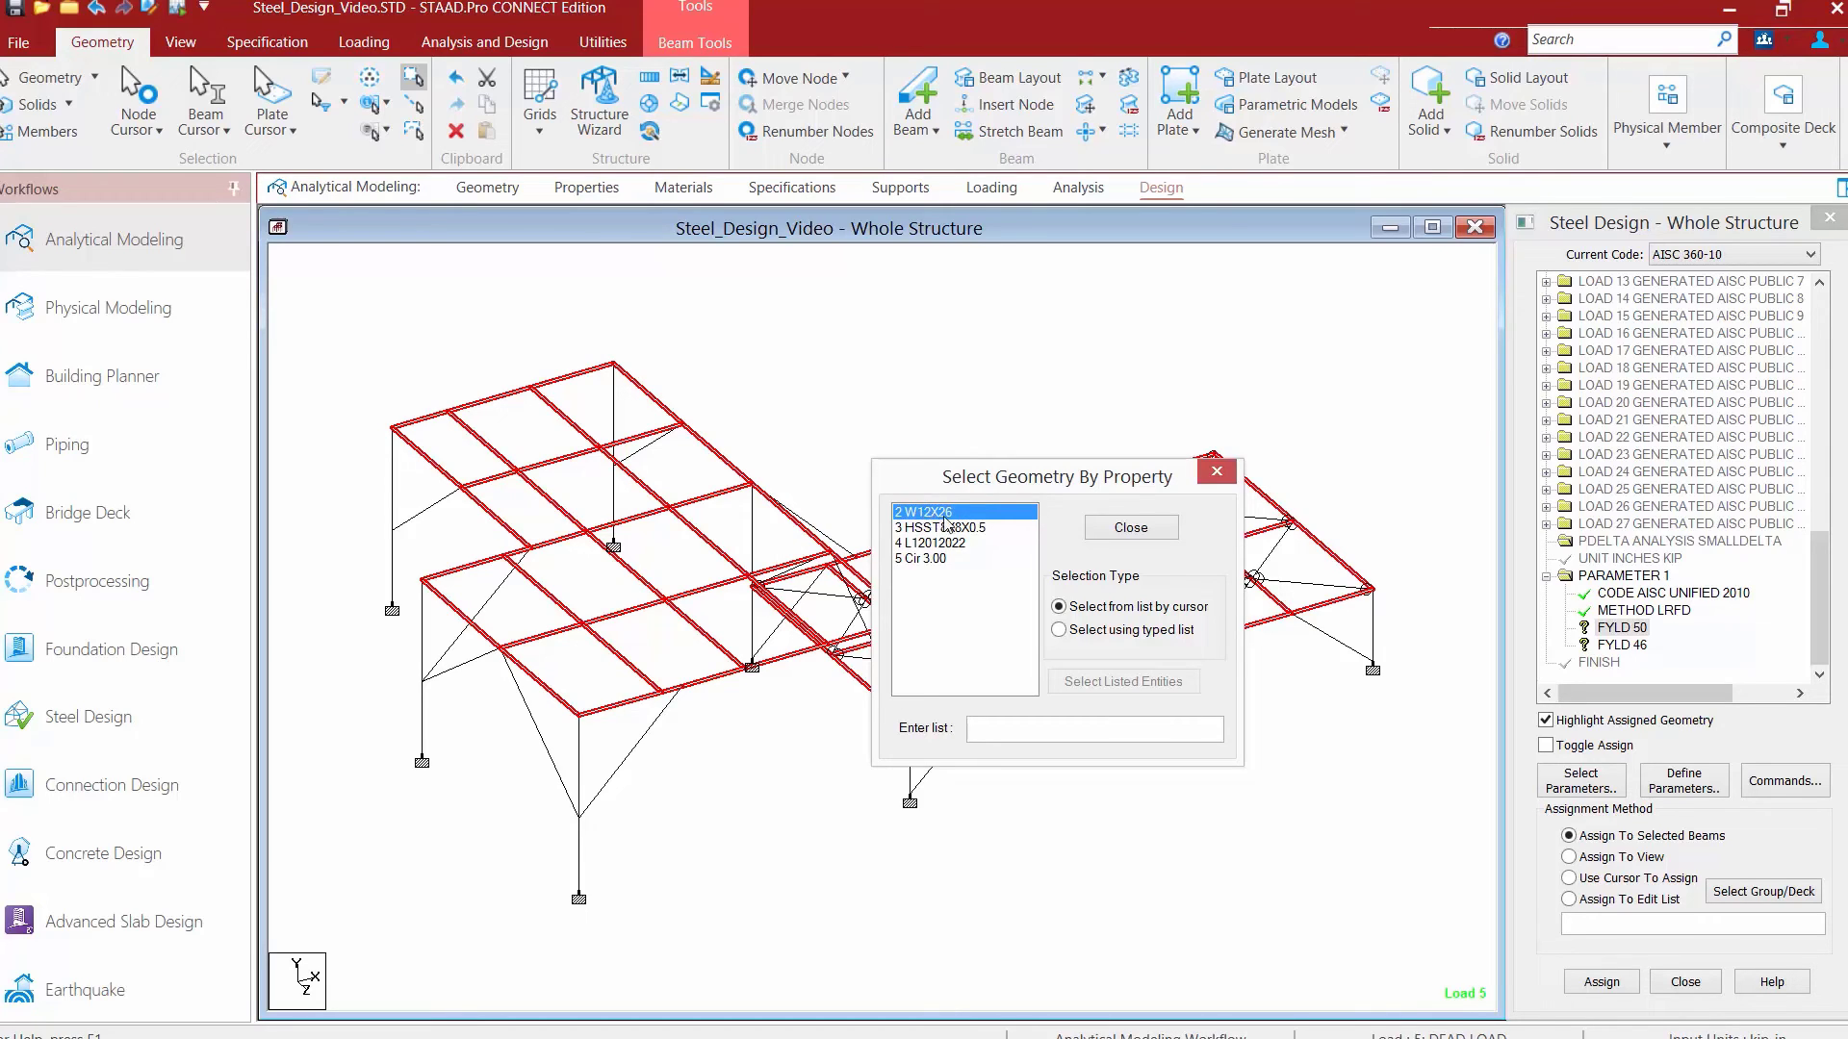
pyautogui.click(1600, 981)
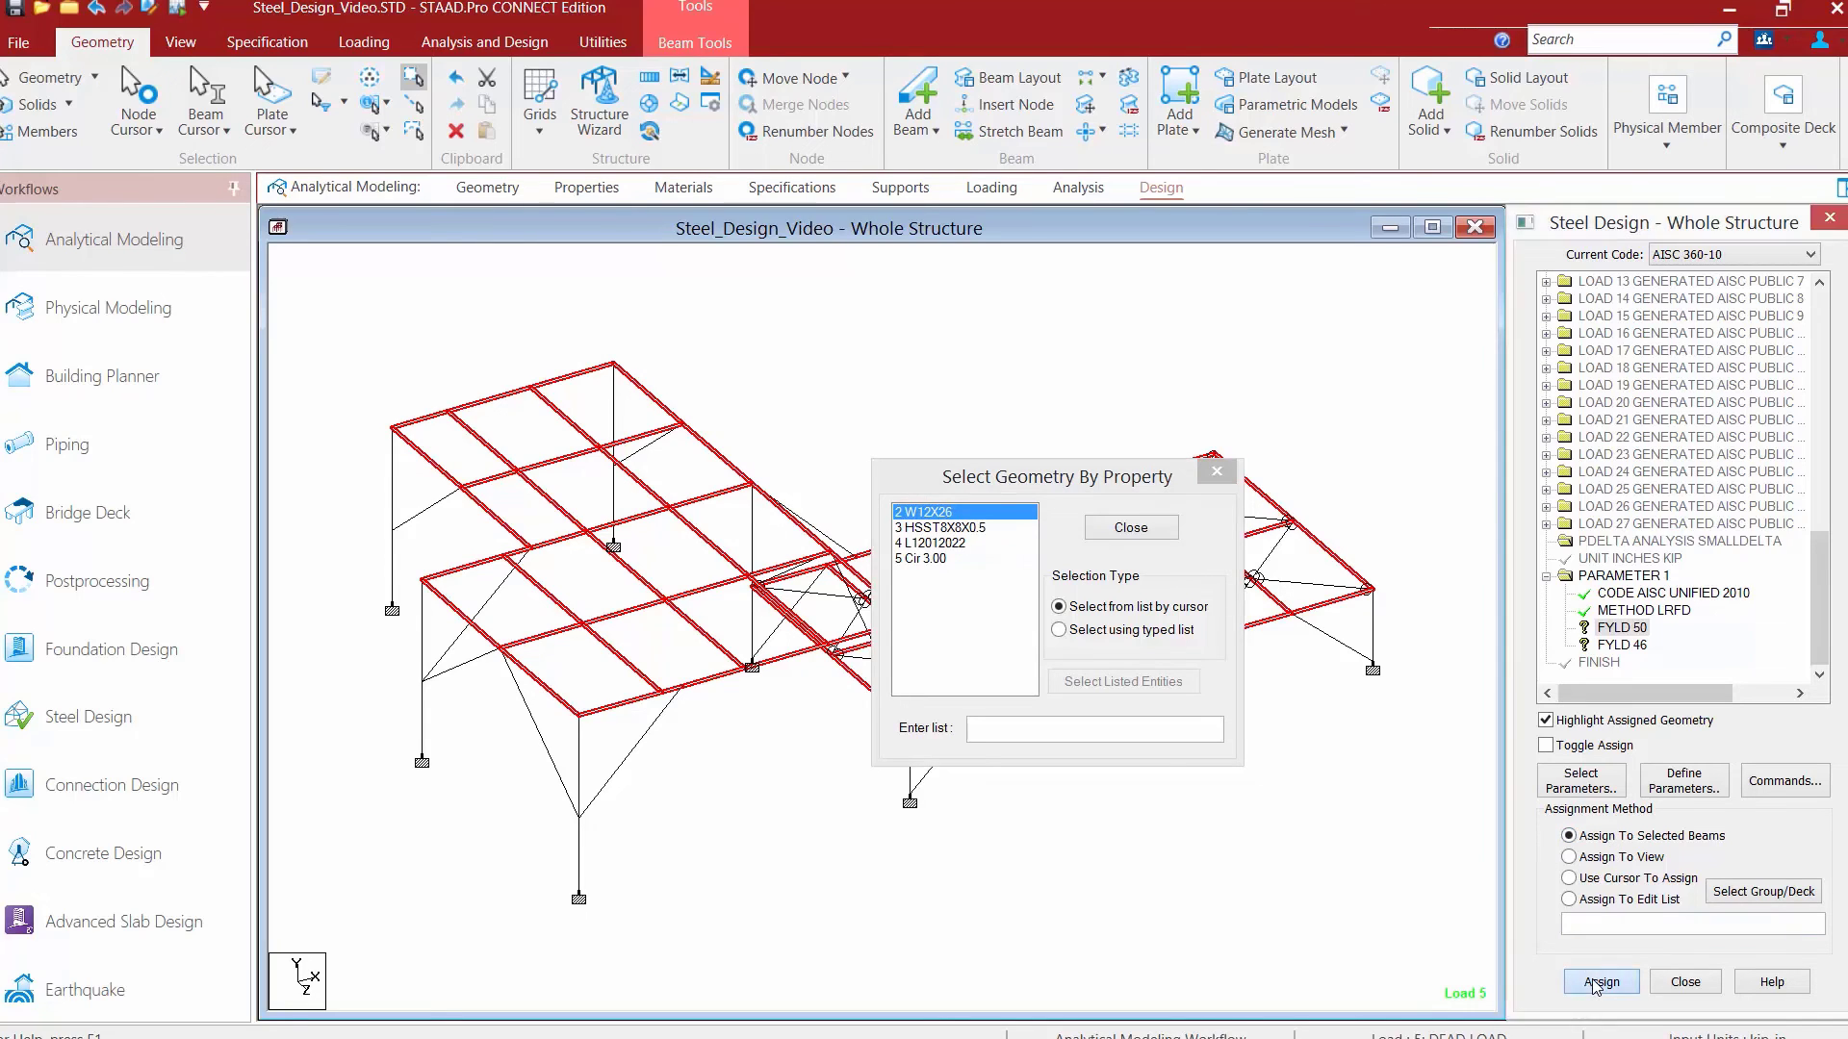
pyautogui.click(1672, 686)
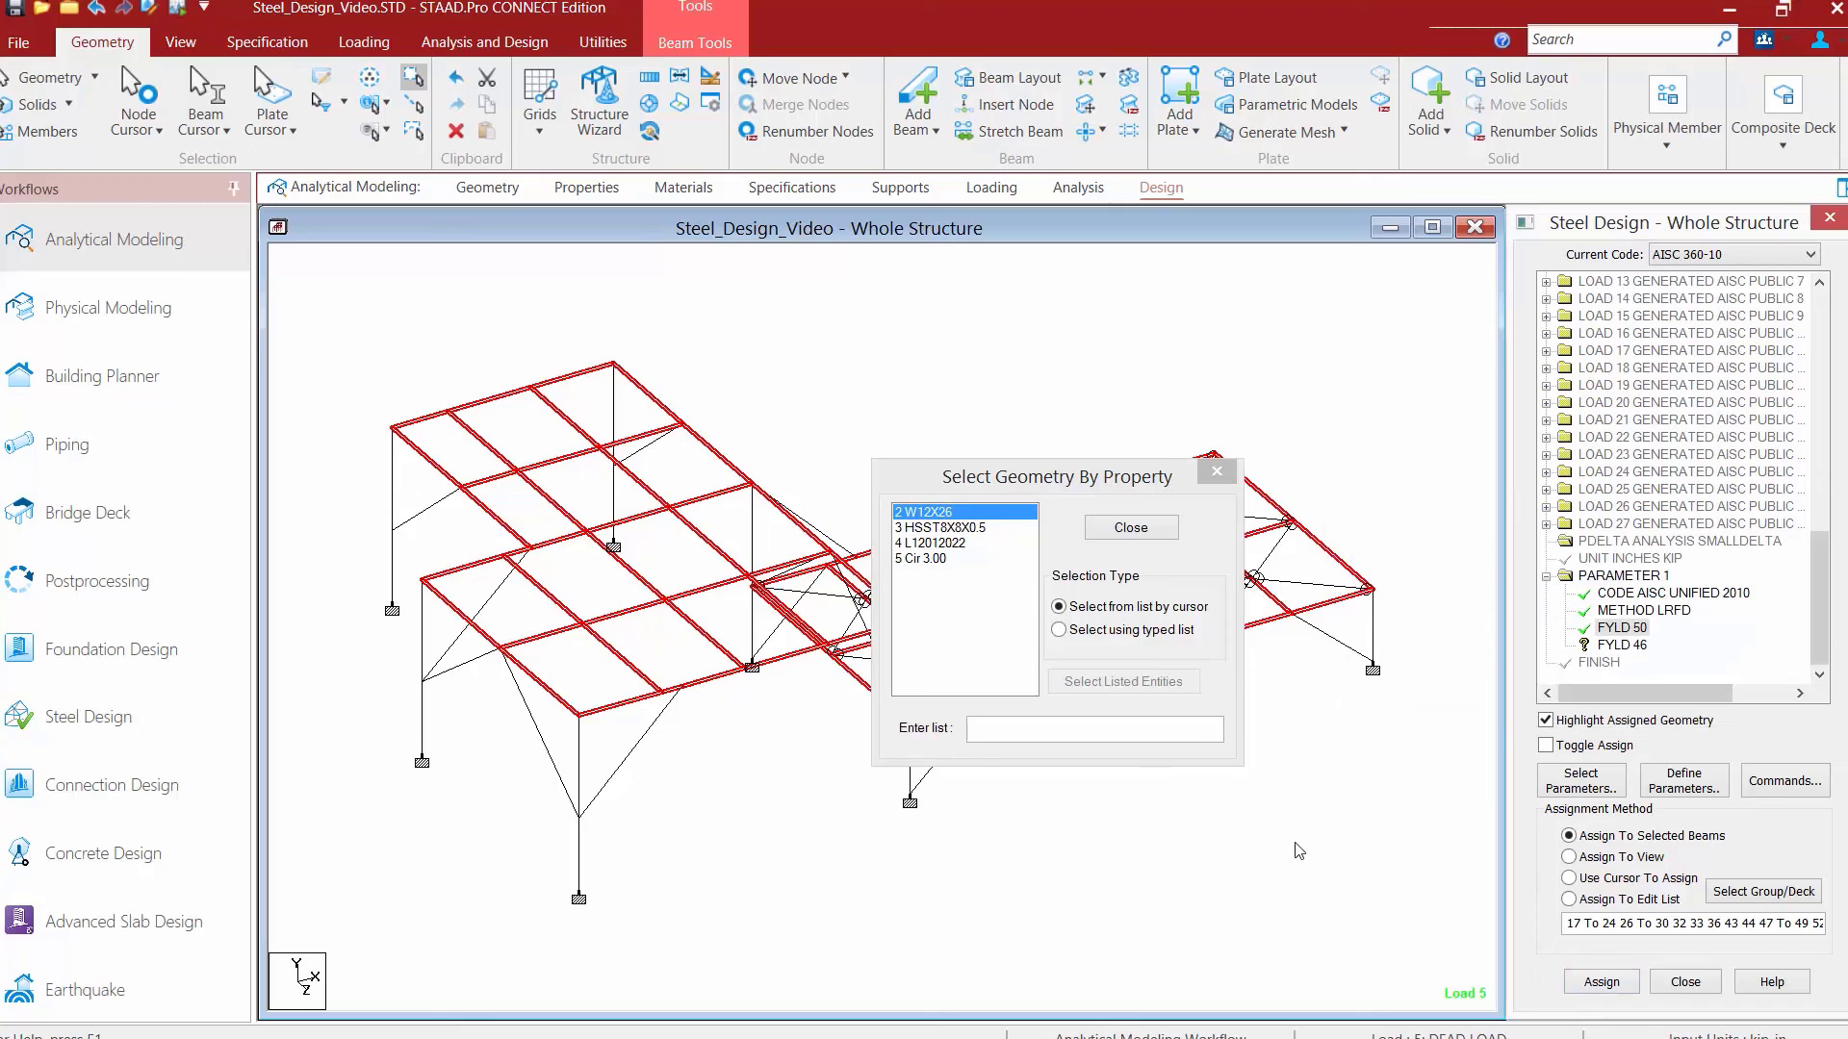
# Select every HSST8X8X0.5 member by property, assign FYLD 46, then clear the selection
pyautogui.click(1618, 644)
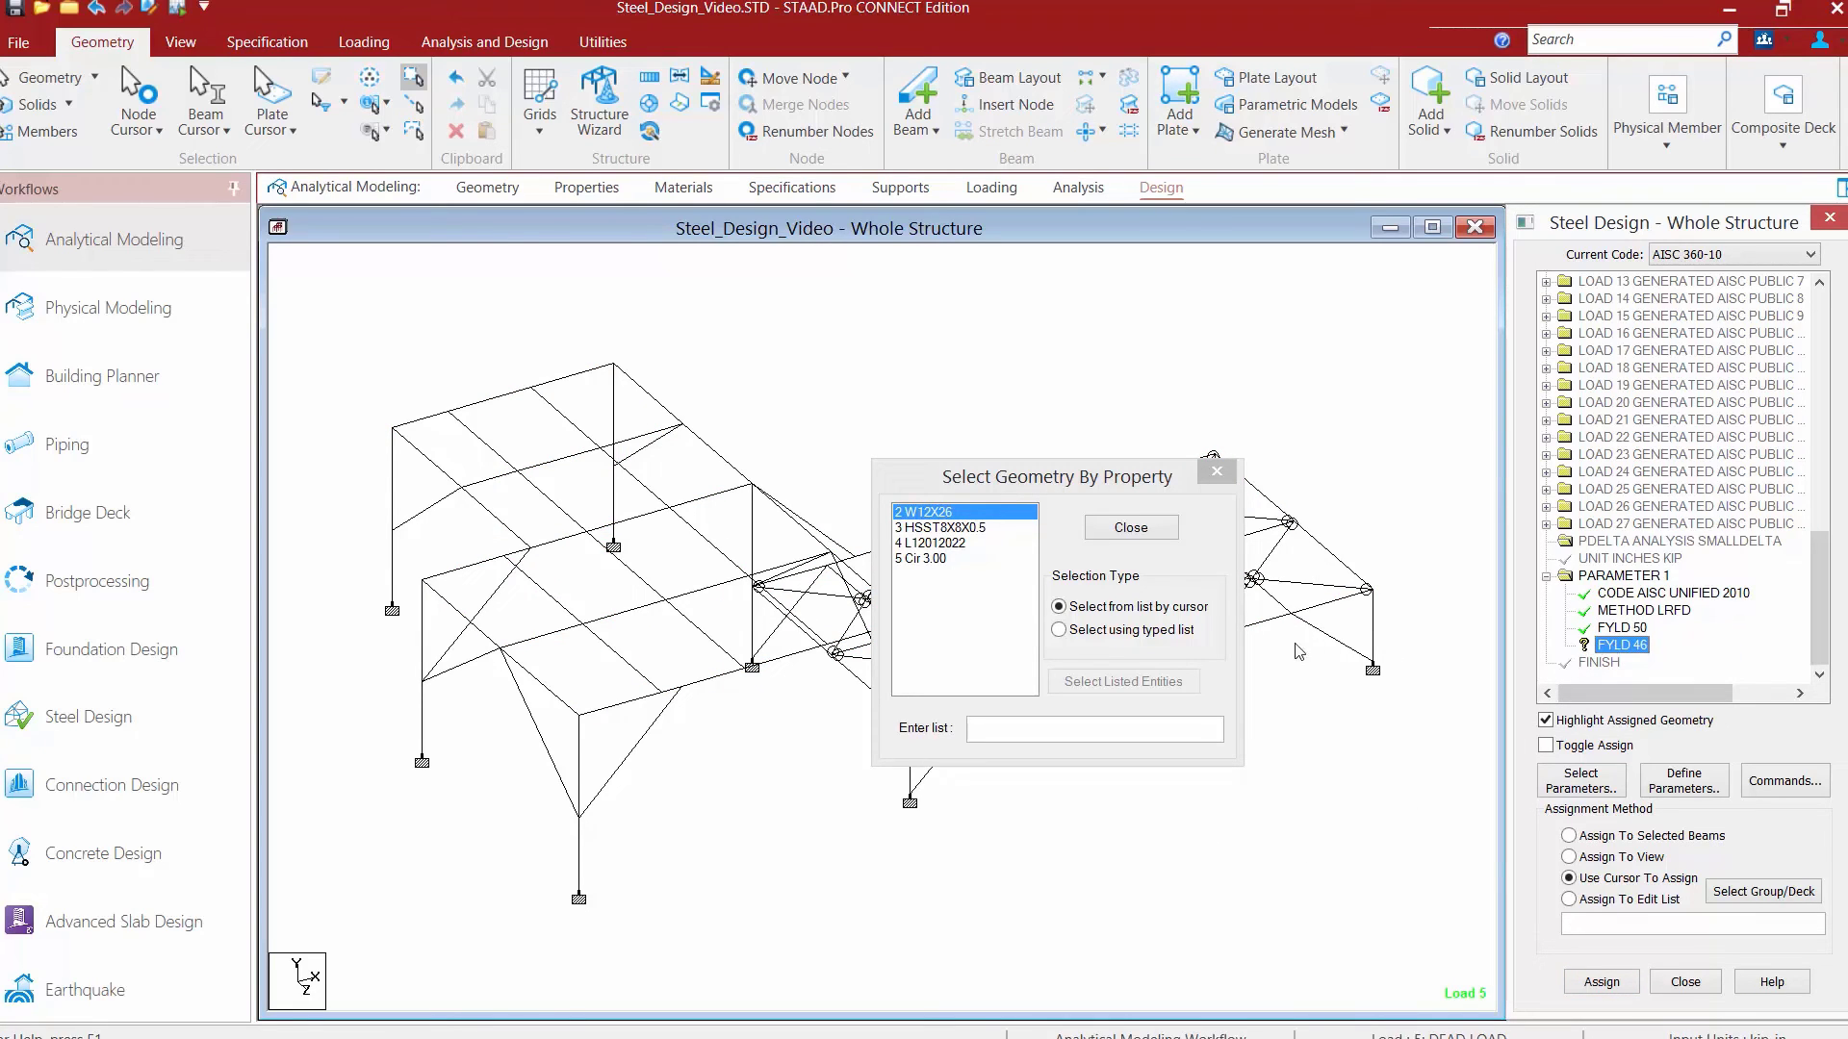
pyautogui.click(979, 529)
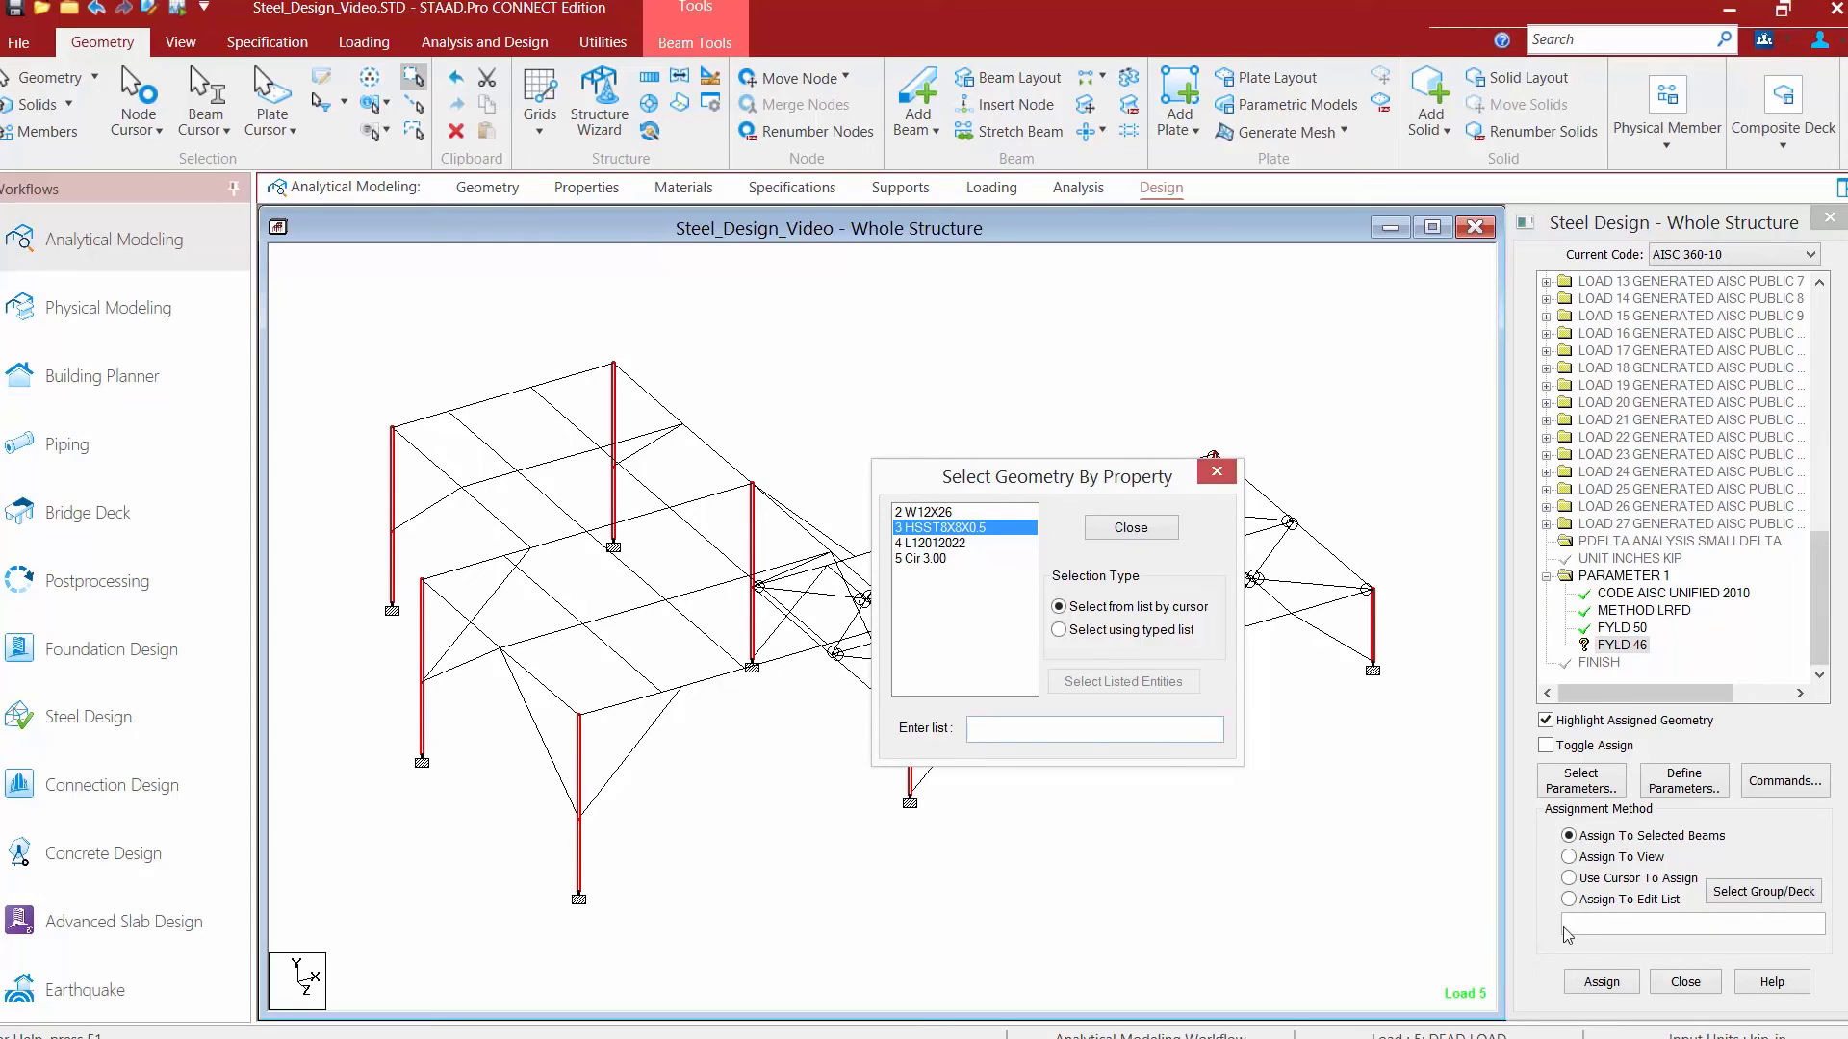
pyautogui.click(1590, 983)
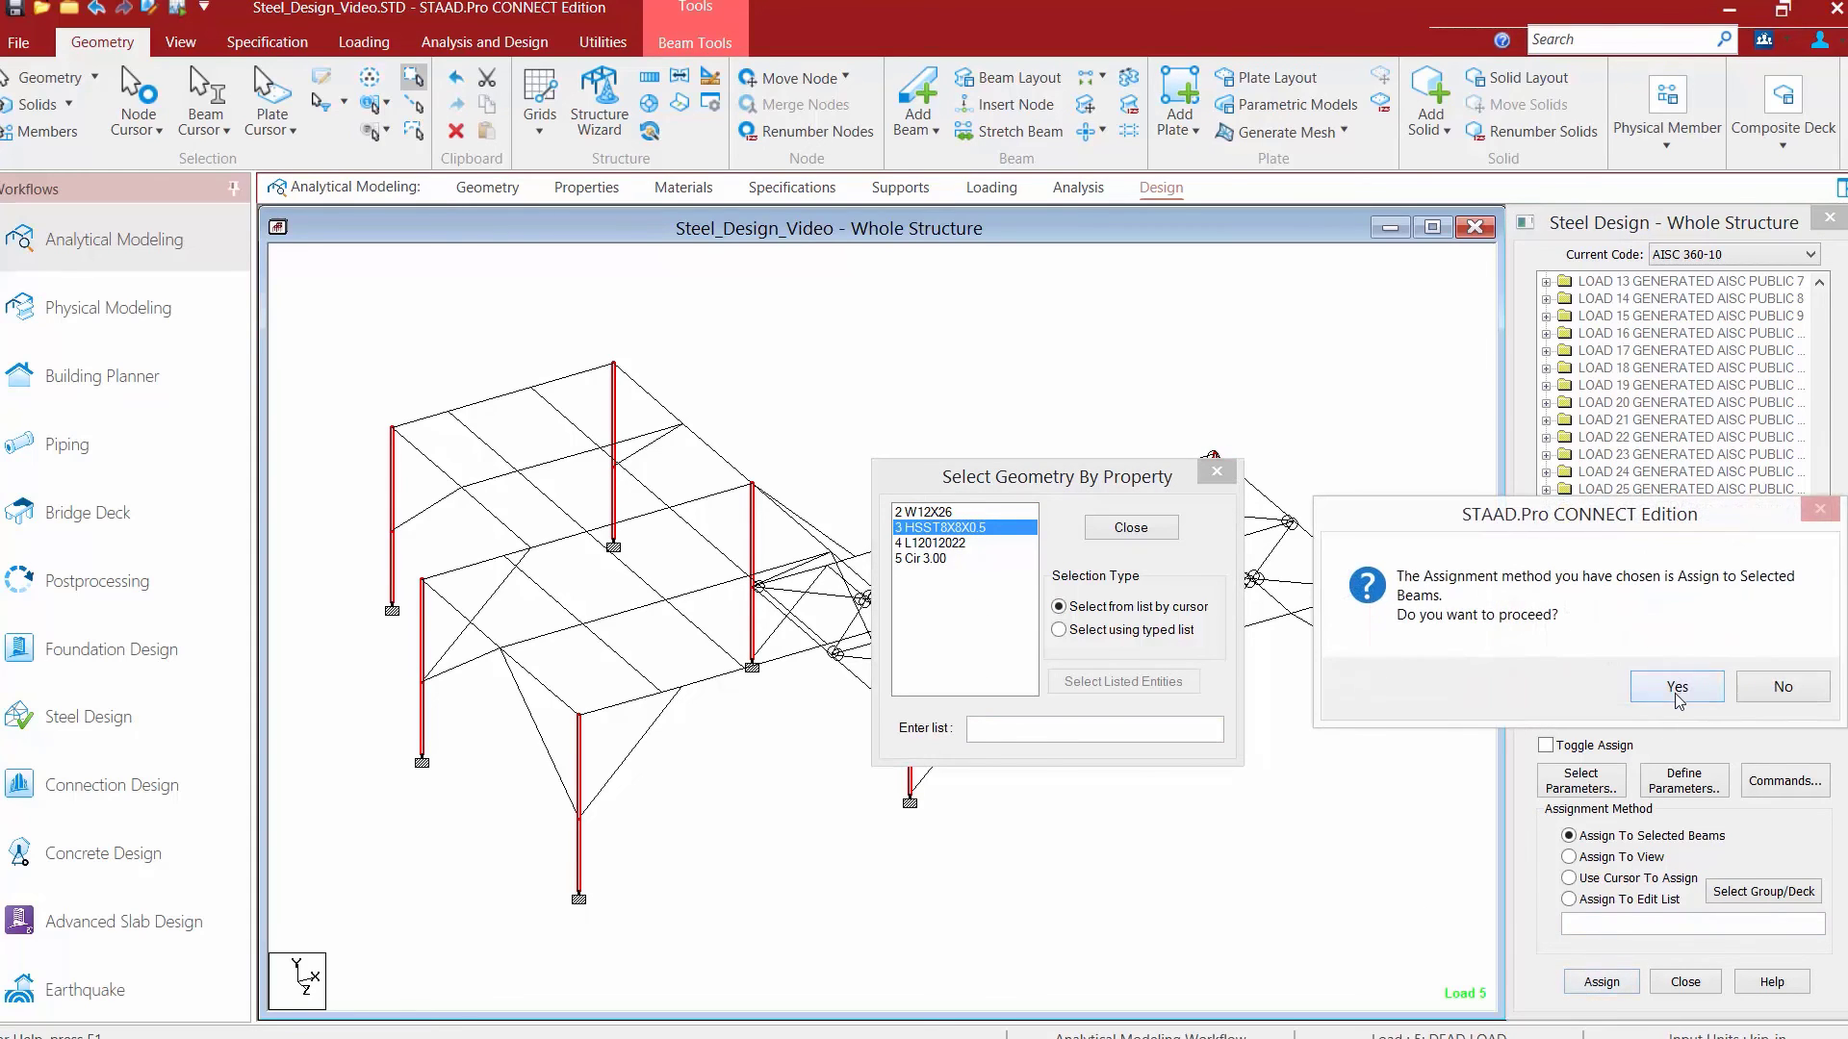
pyautogui.click(1678, 689)
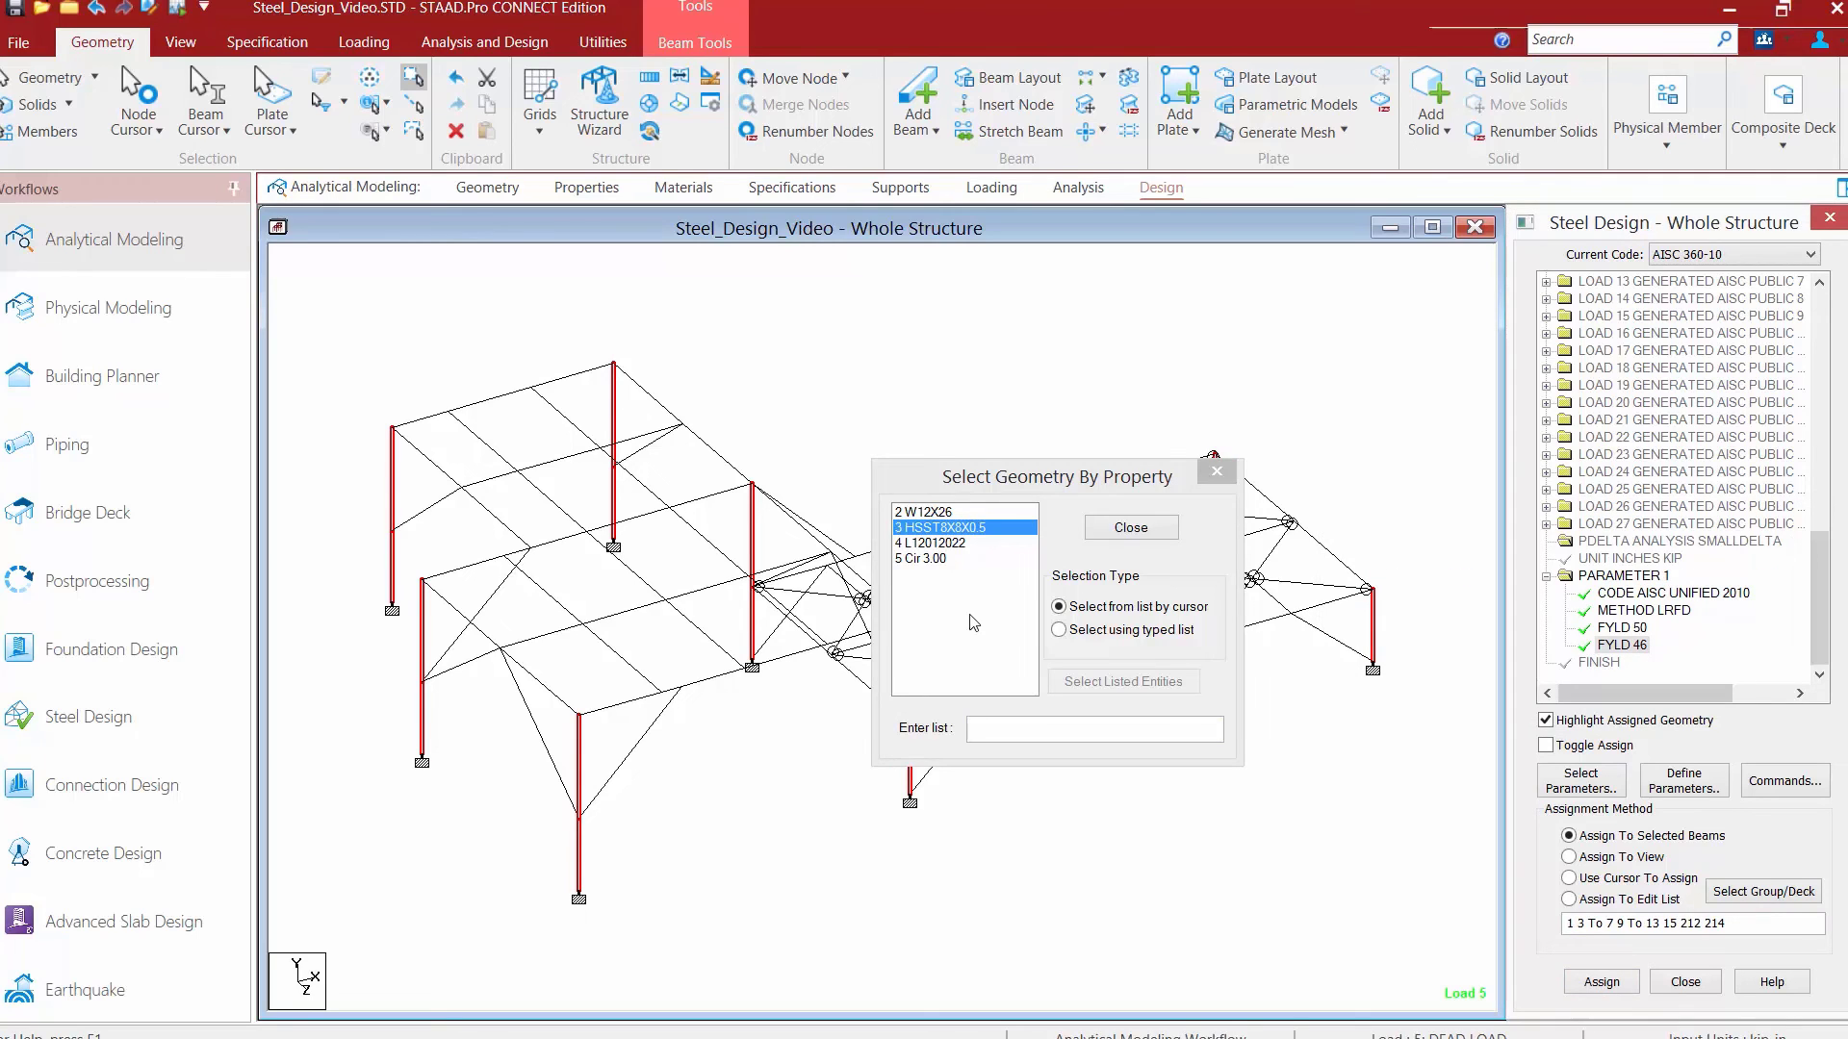
pyautogui.click(1131, 527)
pyautogui.click(895, 431)
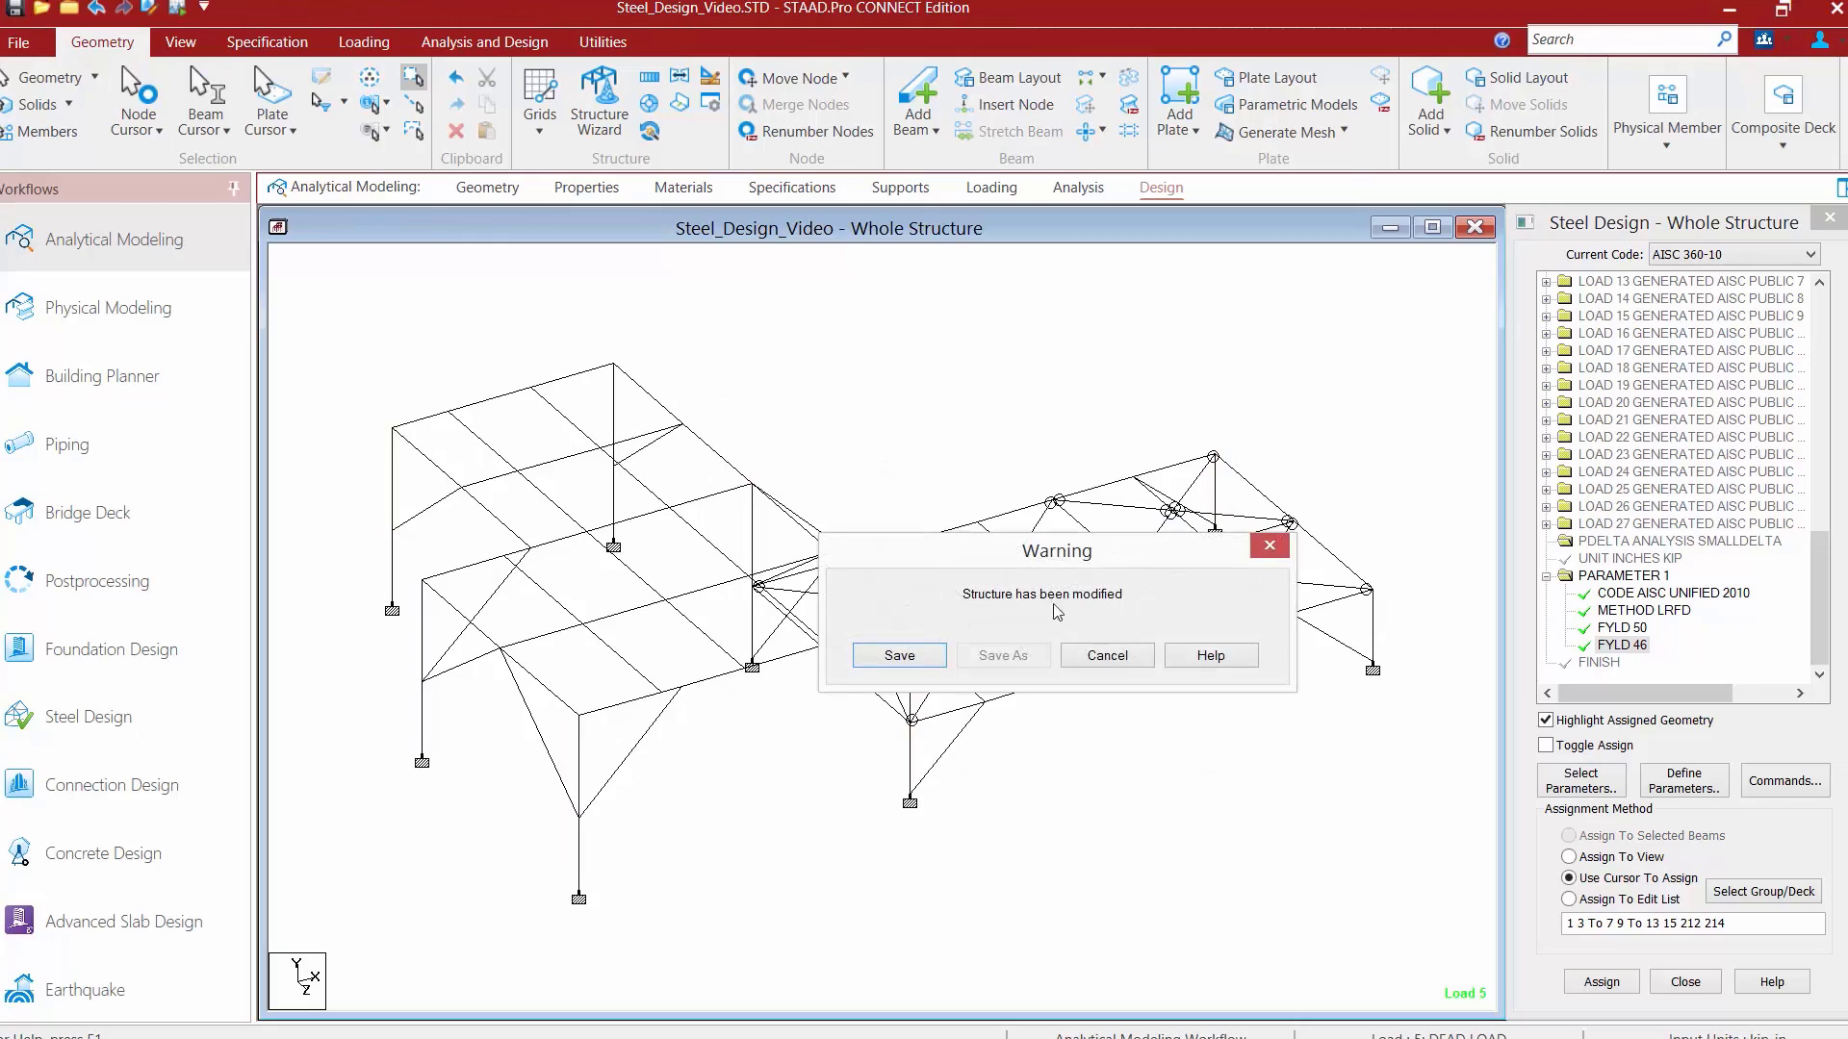
# Save the modified structure, keeping the FYLD 50 and FYLD 46 yield-strength assignments
pyautogui.click(899, 651)
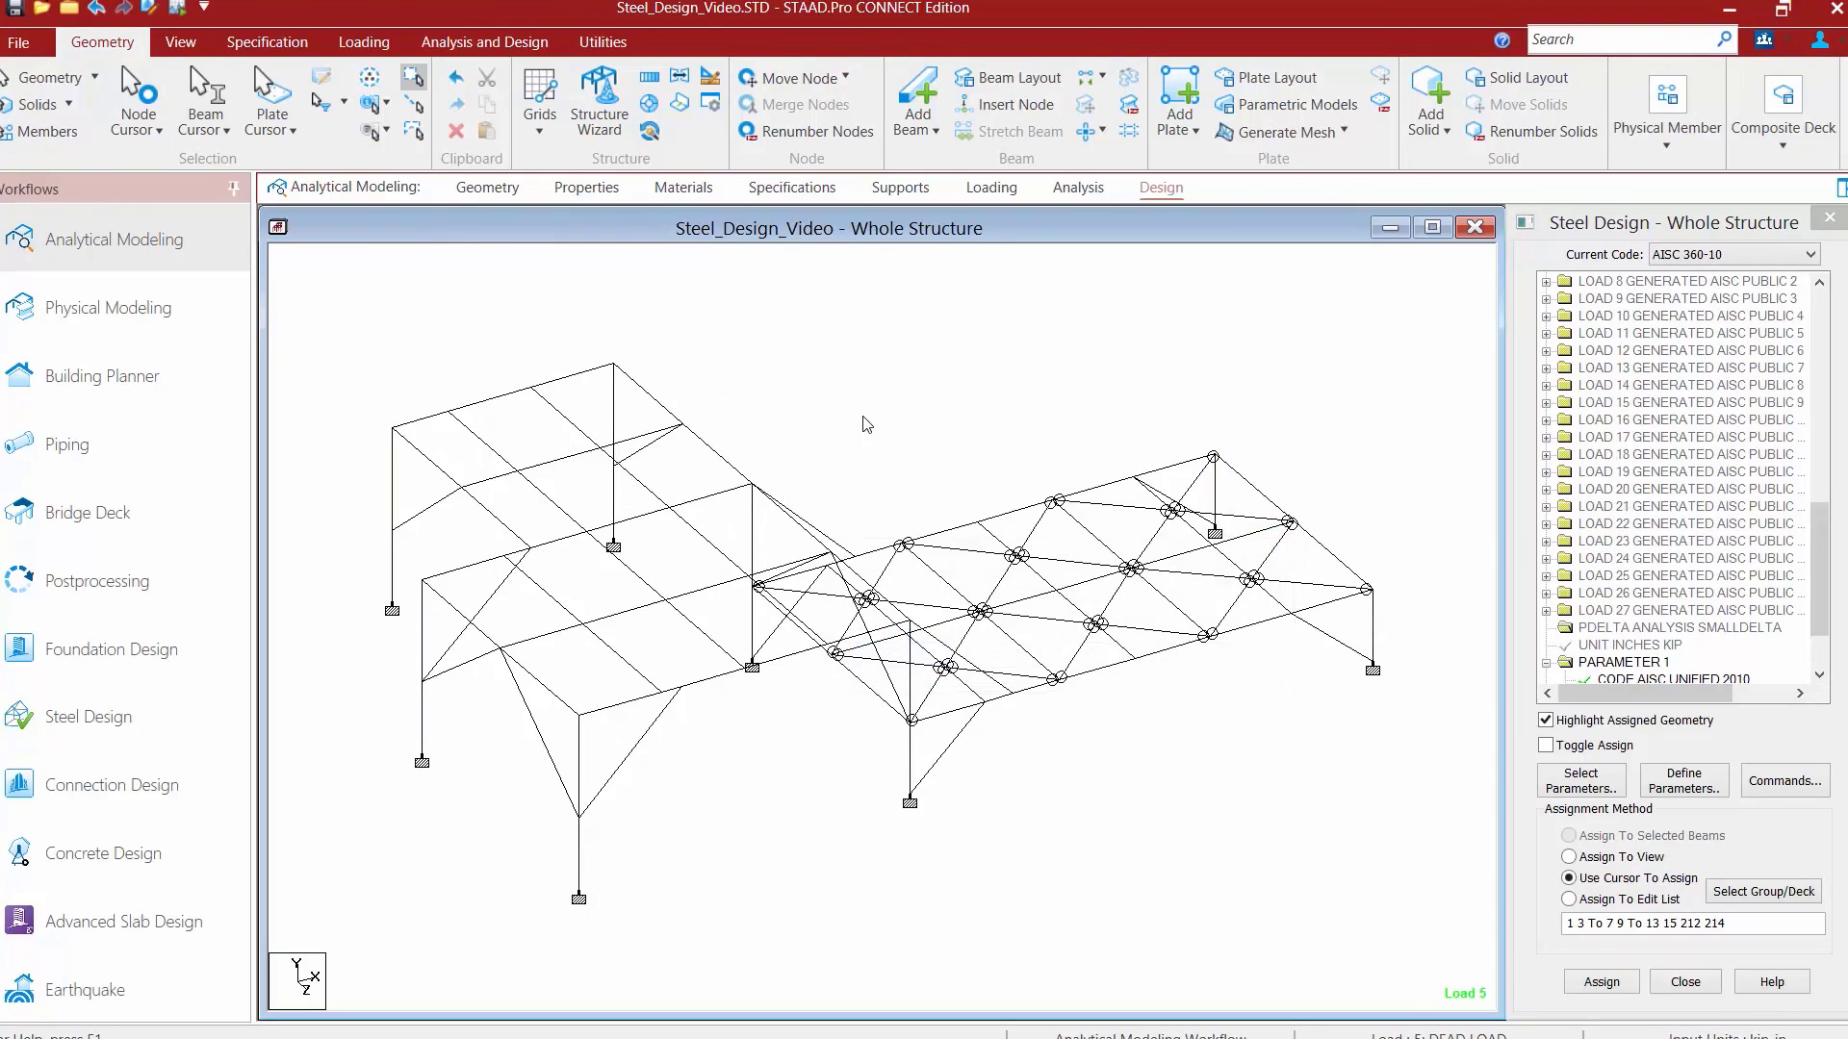